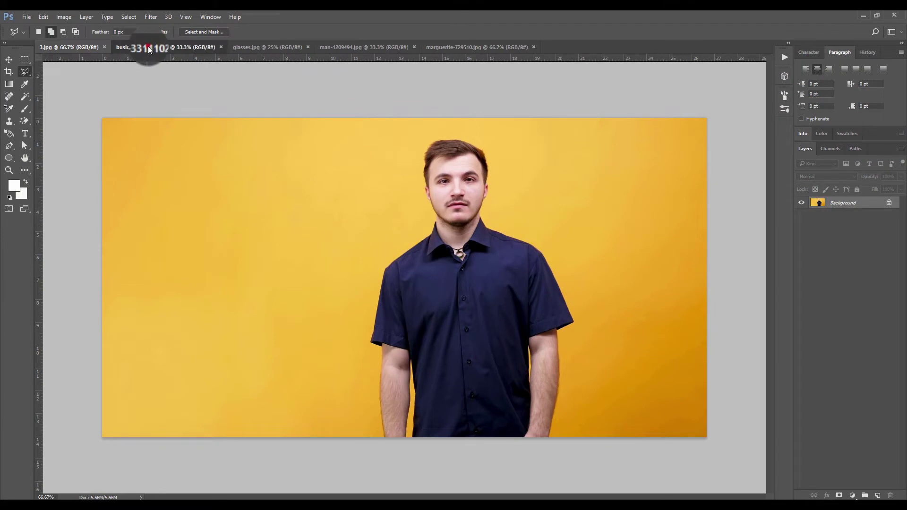
Switch between the two photos, then view the tools in the Magic Wand group.
{"action": "left_click", "coordinate": [148, 47]}
{"action": "left_click", "coordinate": [67, 47]}
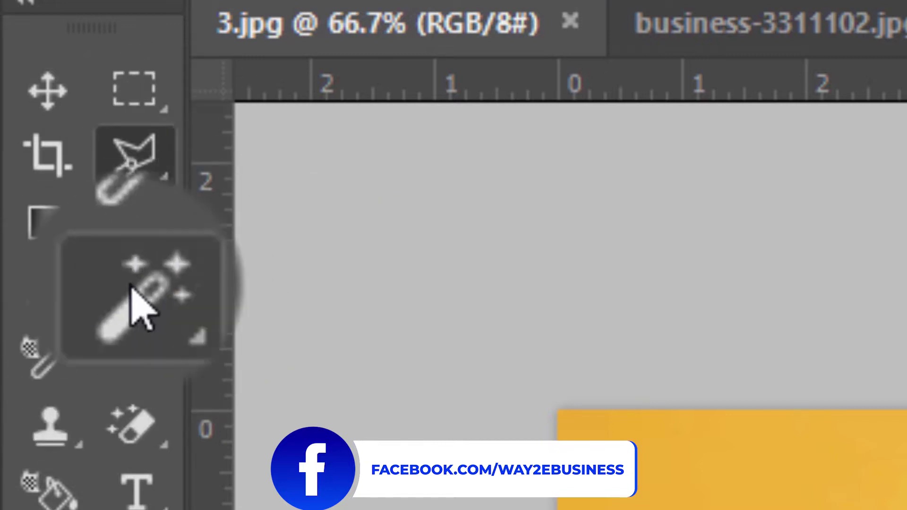
{"action": "right_click", "coordinate": [144, 279]}
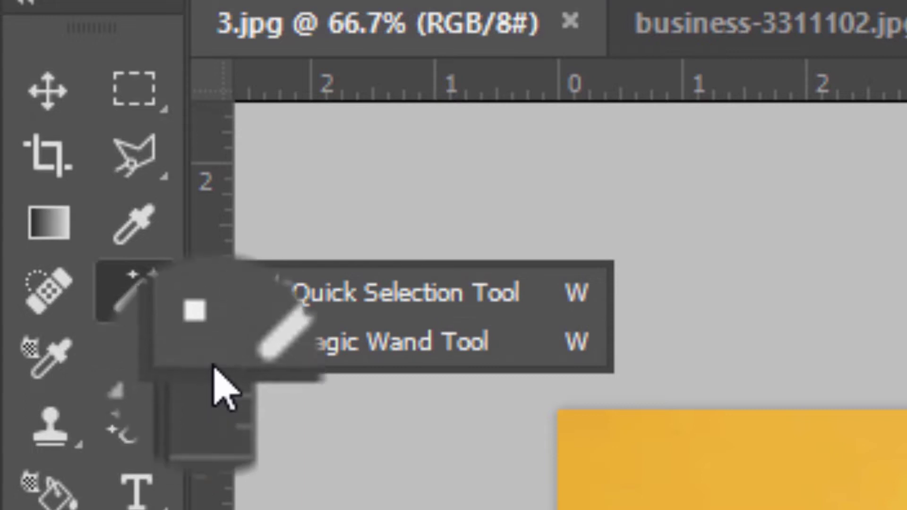
{"action": "left_click", "coordinate": [132, 163]}
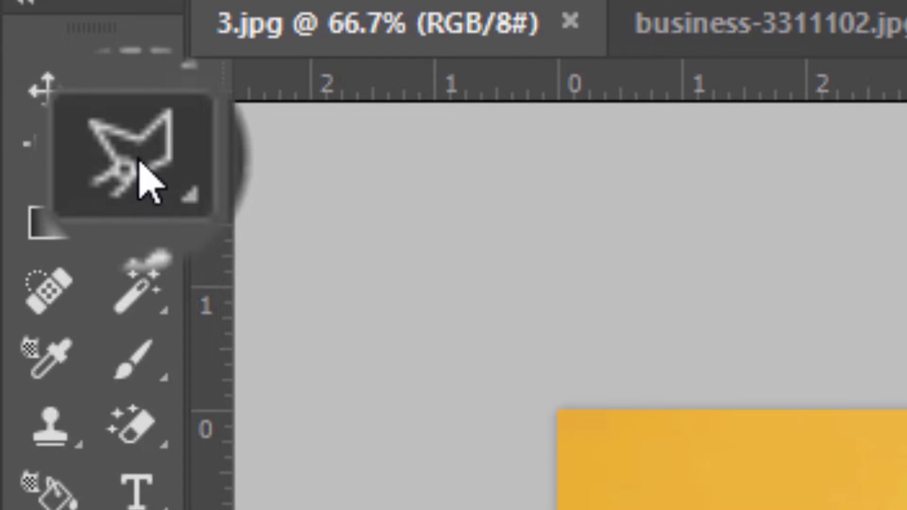
View the available lasso tools, then bring up the Edit menu.
{"action": "right_click", "coordinate": [142, 171]}
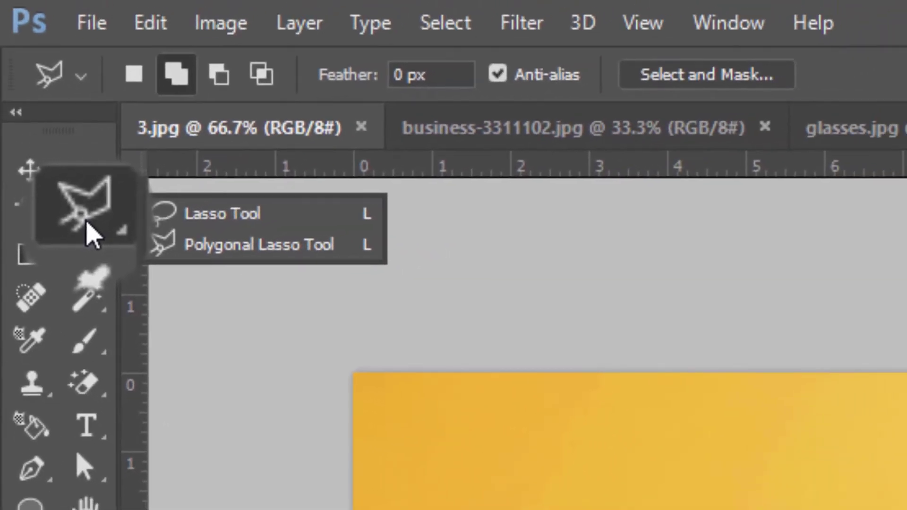
{"action": "left_click", "coordinate": [87, 231]}
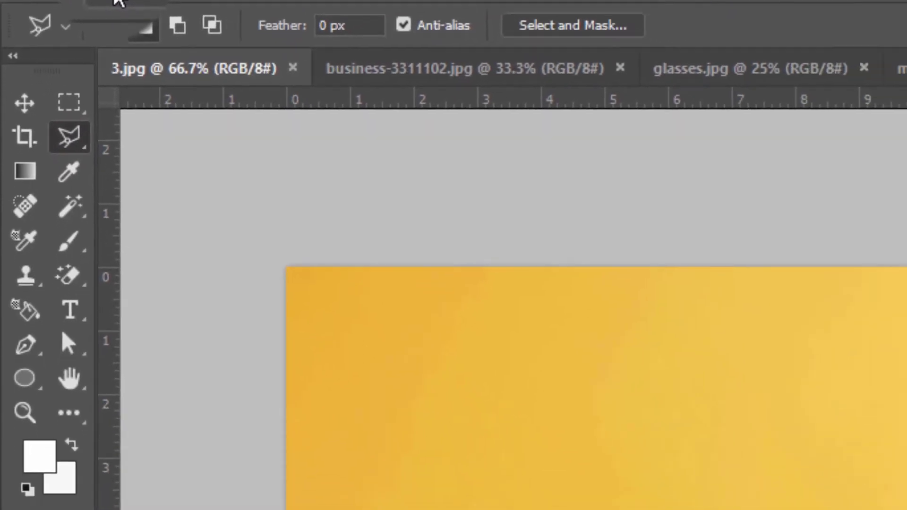
{"action": "left_click", "coordinate": [130, 12]}
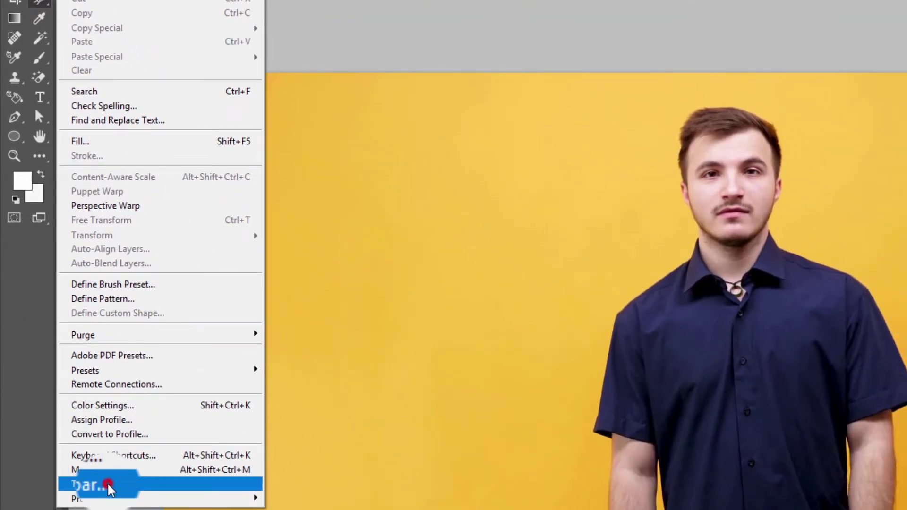
Move the Magnetic Lasso Tool from Extra Tools into the toolbar's lasso group.
{"action": "left_click", "coordinate": [110, 490]}
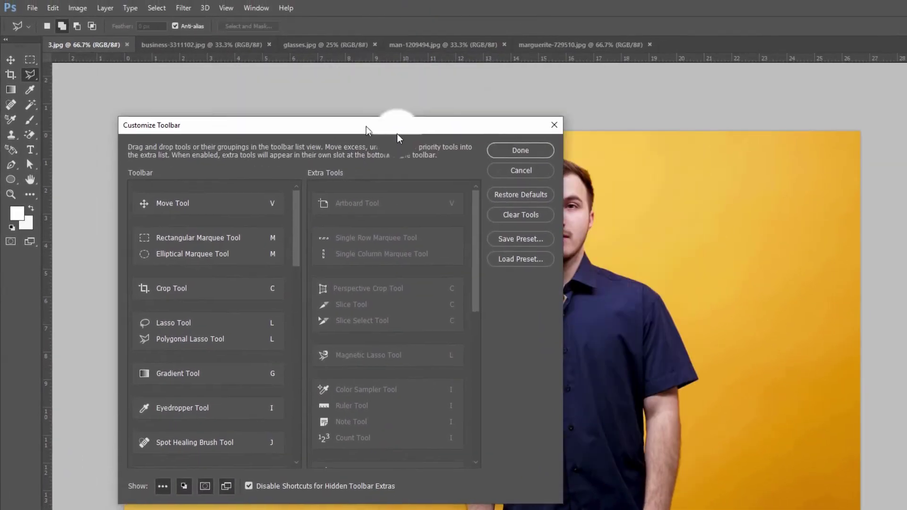
{"action": "left_click_drag", "start_coordinate": [399, 137], "coordinate": [400, 45]}
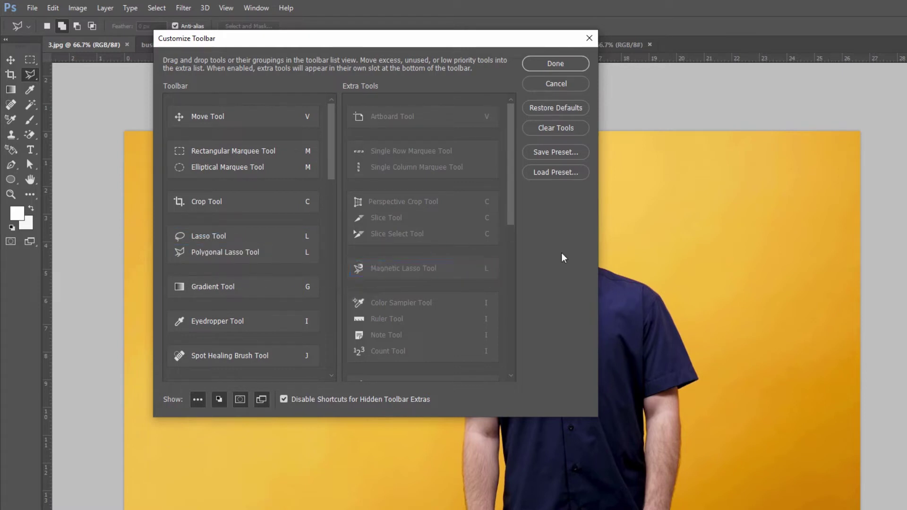
{"action": "mouse_move", "coordinate": [359, 268]}
{"action": "left_mouse_down"}
{"action": "mouse_move", "coordinate": [201, 260]}
{"action": "mouse_move", "coordinate": [211, 260]}
{"action": "left_mouse_up"}
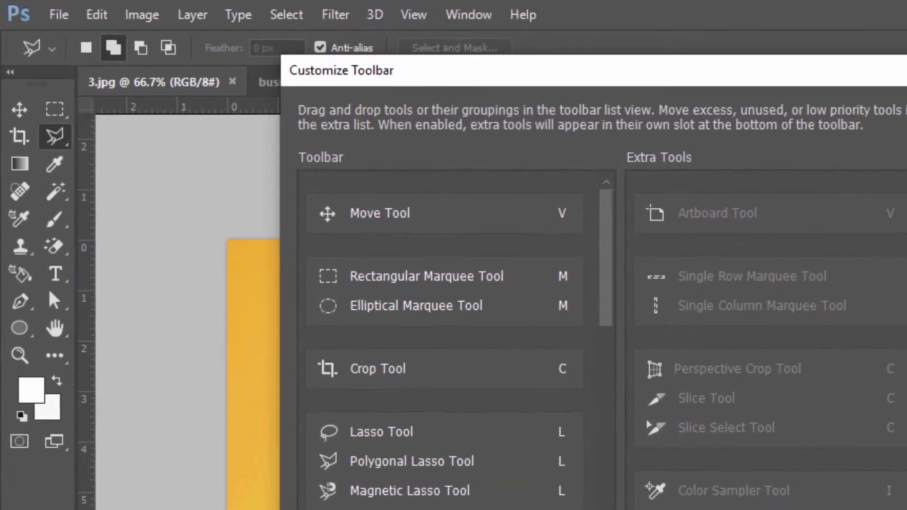
{"action": "key", "text": "Return"}
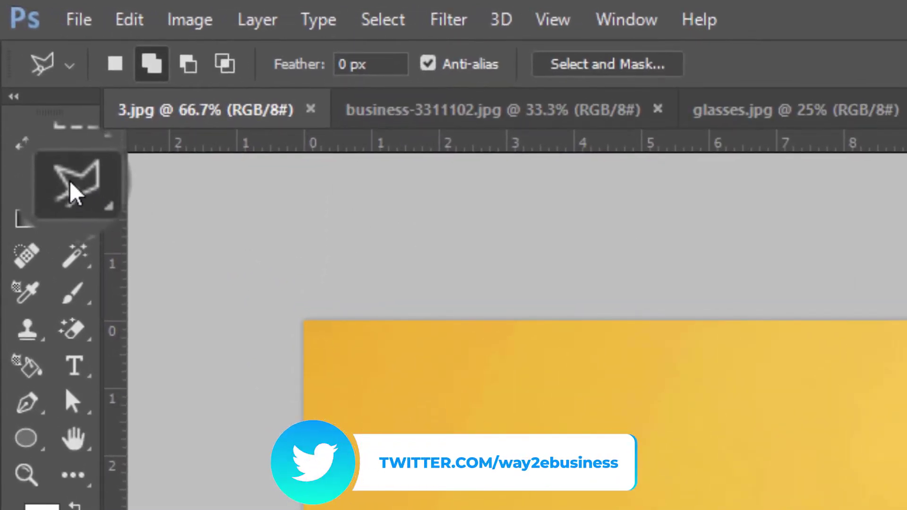
Confirm the lasso group includes Magnetic Lasso, then make the Lasso Tool active.
{"action": "right_click", "coordinate": [70, 184]}
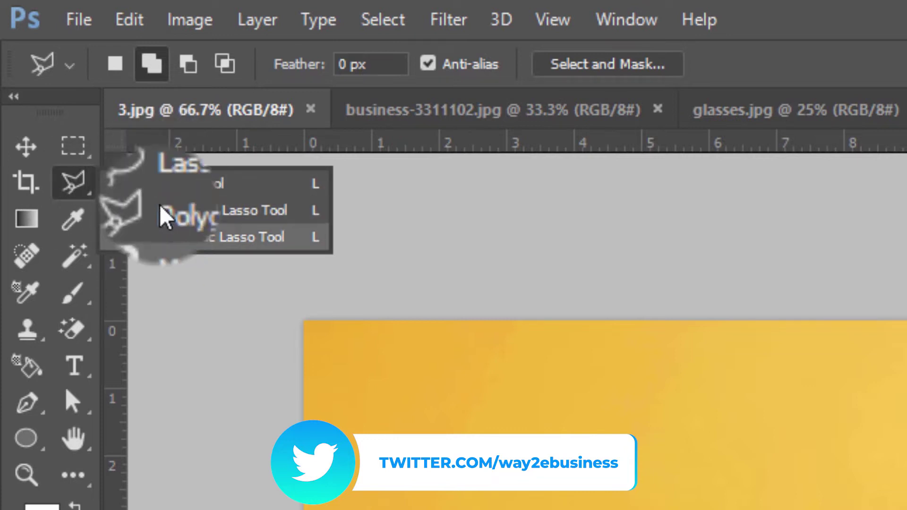
{"action": "left_click", "coordinate": [745, 402]}
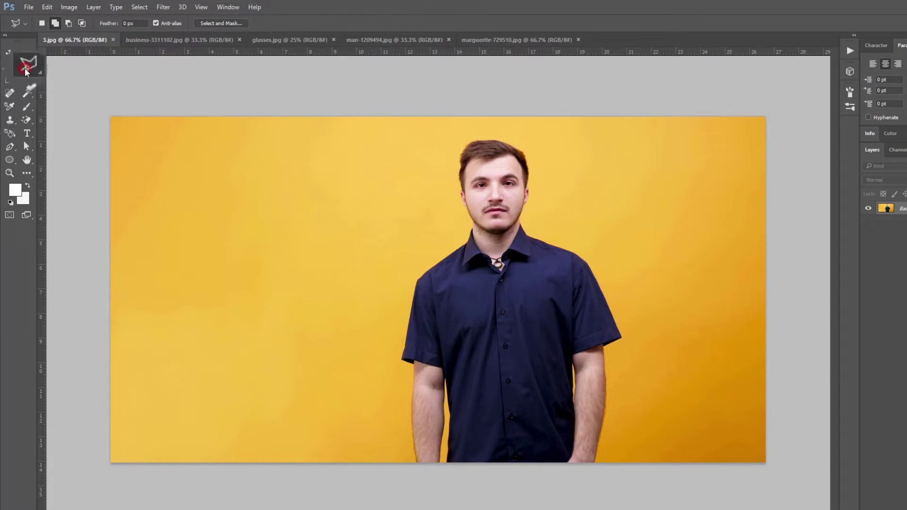
{"action": "left_click", "coordinate": [56, 70]}
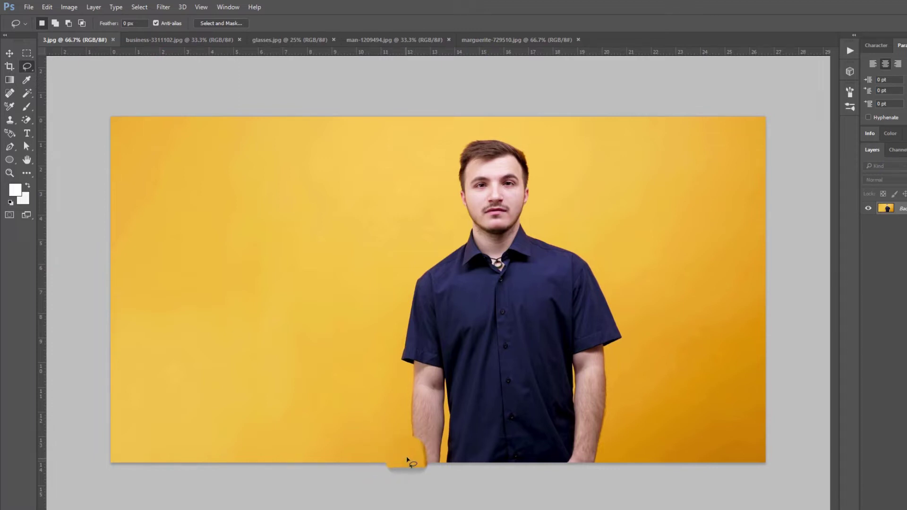
{"action": "left_click_drag", "start_coordinate": [409, 458], "coordinate": [399, 403]}
{"action": "left_click_drag", "start_coordinate": [392, 365], "coordinate": [420, 246]}
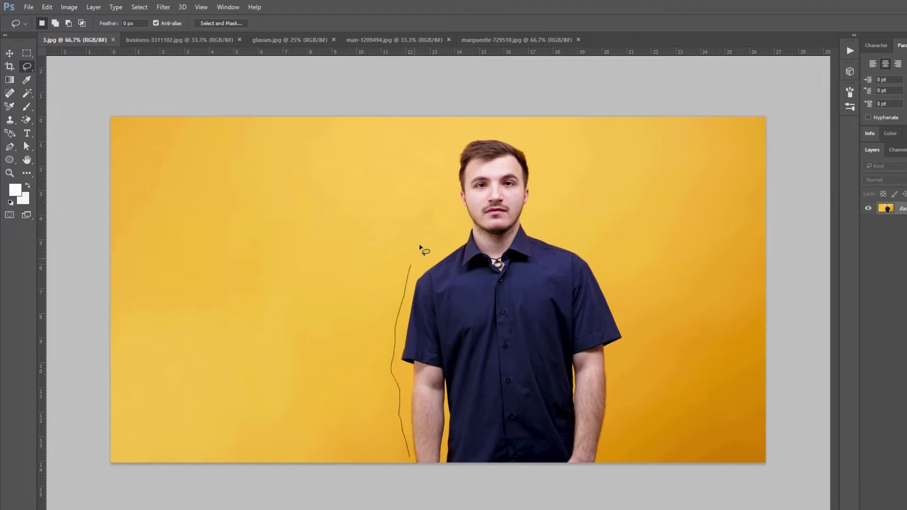
{"action": "mouse_move", "coordinate": [445, 214]}
{"action": "left_mouse_down"}
{"action": "mouse_move", "coordinate": [447, 164]}
{"action": "mouse_move", "coordinate": [478, 135]}
{"action": "mouse_move", "coordinate": [519, 124]}
{"action": "left_mouse_up"}
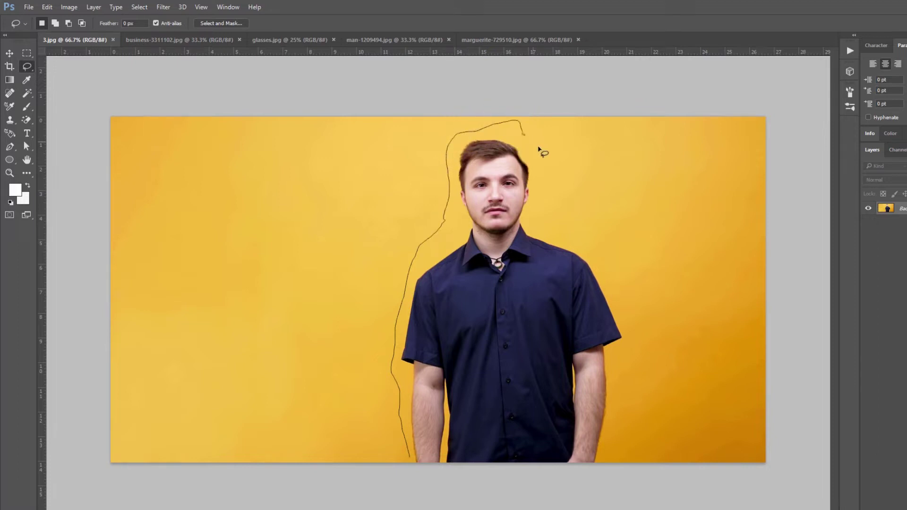
{"action": "mouse_move", "coordinate": [606, 273]}
{"action": "left_mouse_down"}
{"action": "mouse_move", "coordinate": [637, 348]}
{"action": "mouse_move", "coordinate": [615, 364]}
{"action": "mouse_move", "coordinate": [601, 473]}
{"action": "mouse_move", "coordinate": [472, 485]}
{"action": "left_mouse_up"}
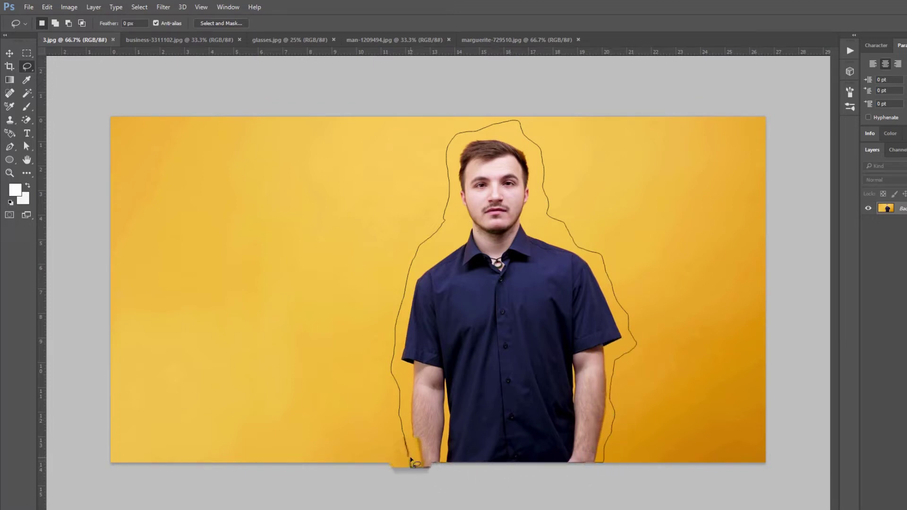
{"action": "left_click_drag", "start_coordinate": [409, 458], "coordinate": [411, 461]}
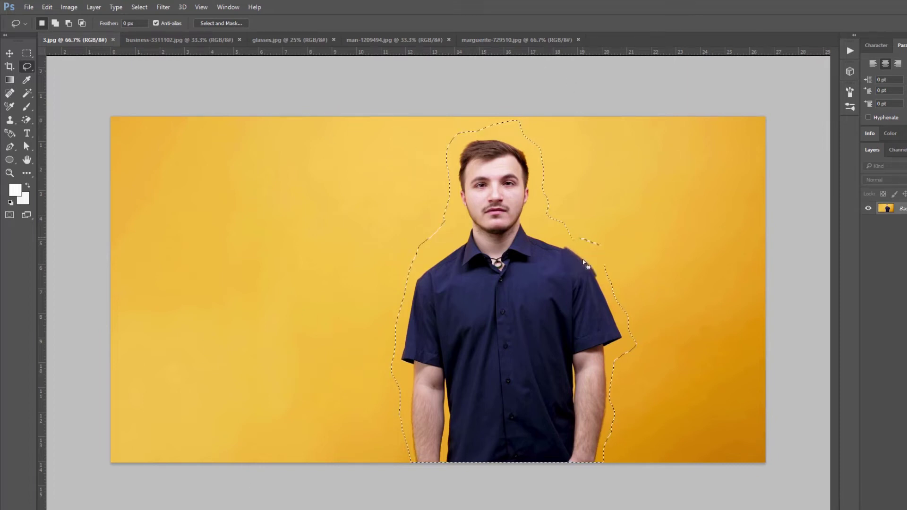
{"action": "key", "text": "ctrl+d"}
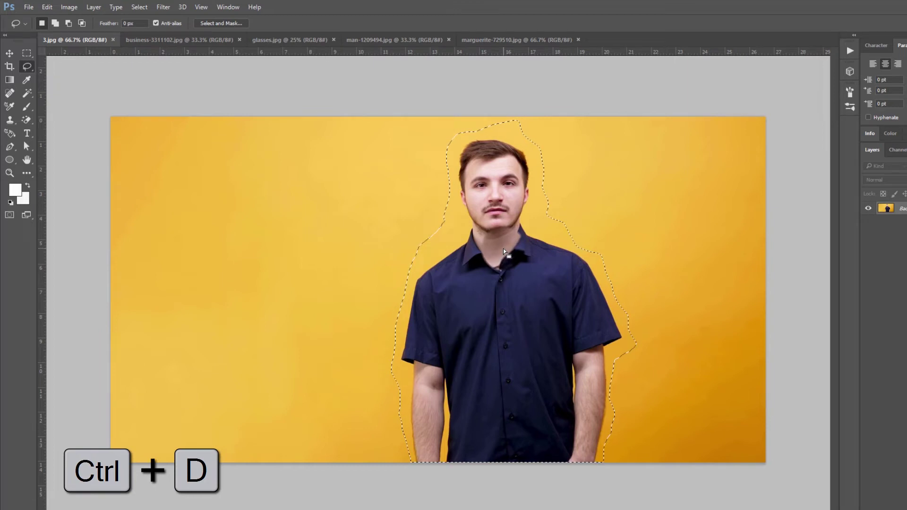
{"action": "key", "text": "ctrl+d"}
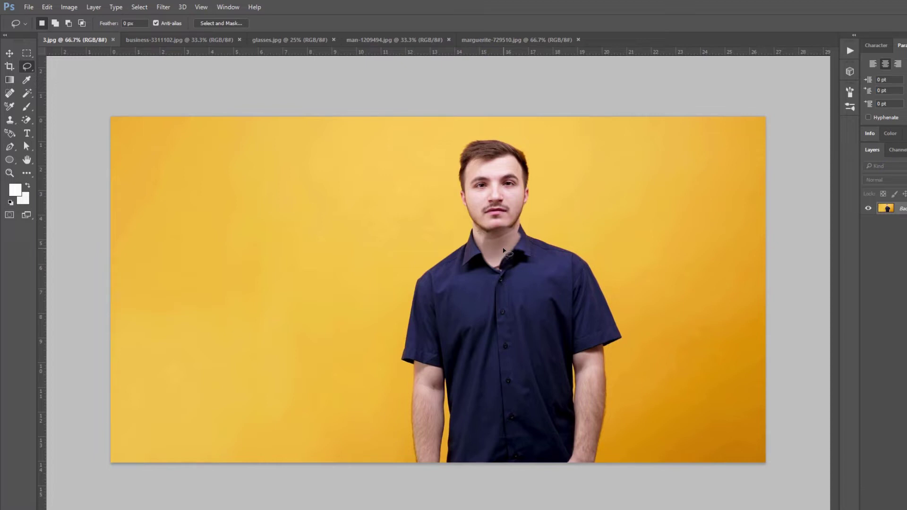
Pick the Magnetic Lasso Tool and bring business-3311102.jpg forward as the active document.
{"action": "right_click", "coordinate": [27, 71]}
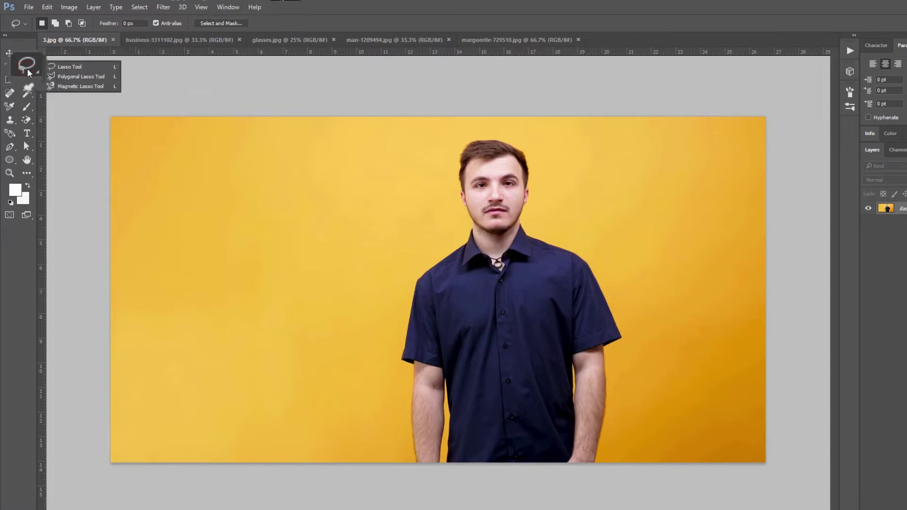
{"action": "left_click", "coordinate": [79, 88]}
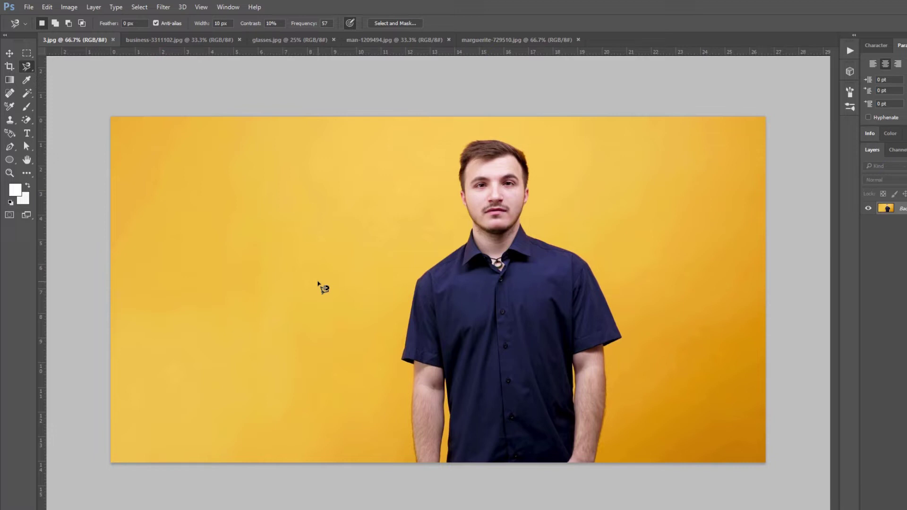
{"action": "left_click", "coordinate": [174, 40]}
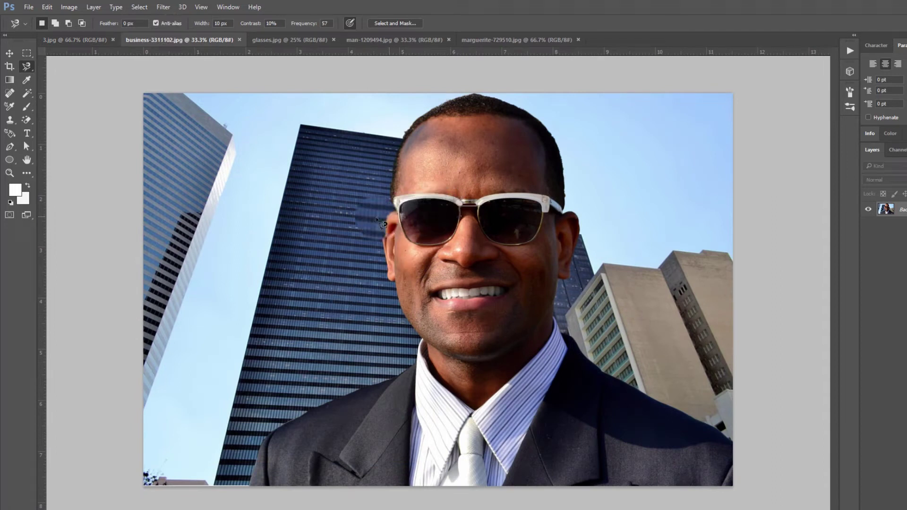
Zoom in on the sunglasses and trace the left lens rim with the Magnetic Lasso.
{"action": "left_click", "coordinate": [9, 173]}
{"action": "mouse_move", "coordinate": [420, 214]}
{"action": "left_mouse_down"}
{"action": "mouse_move", "coordinate": [430, 195]}
{"action": "mouse_move", "coordinate": [382, 186]}
{"action": "left_mouse_up"}
{"action": "left_click", "coordinate": [26, 66]}
{"action": "left_click", "coordinate": [384, 285]}
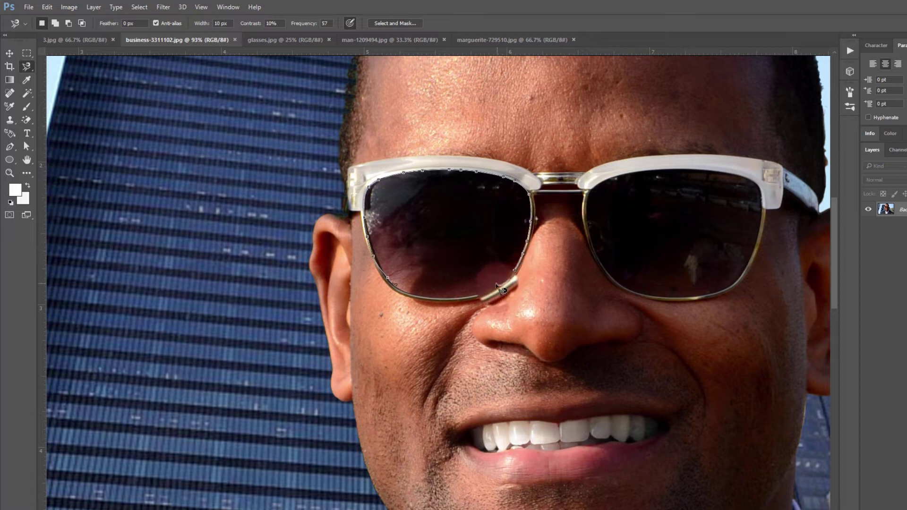
{"action": "left_click", "coordinate": [391, 282]}
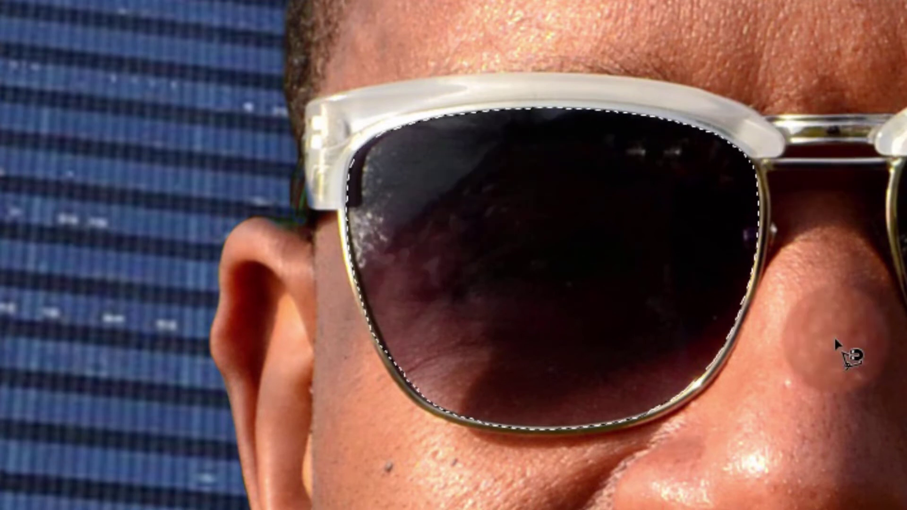
{"action": "left_click_drag", "start_coordinate": [650, 448], "coordinate": [543, 437]}
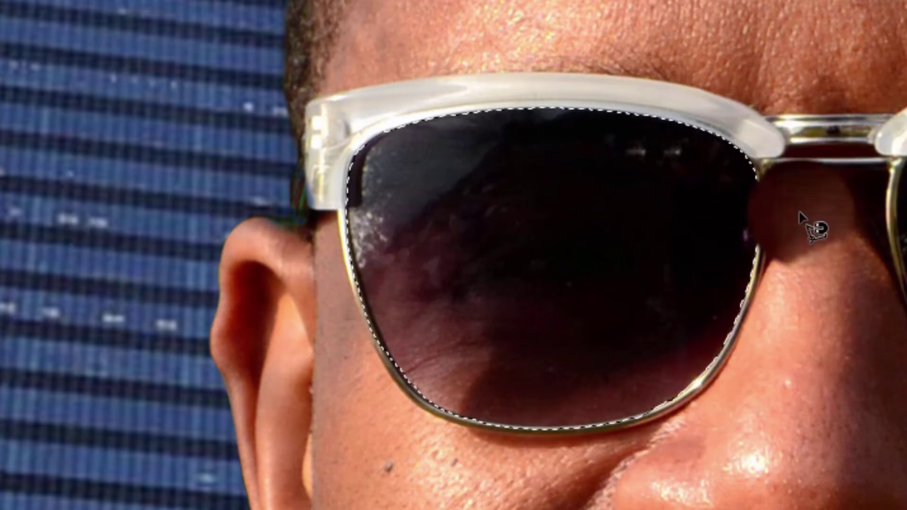
{"action": "left_click_drag", "start_coordinate": [578, 113], "coordinate": [625, 126]}
{"action": "left_click_drag", "start_coordinate": [526, 131], "coordinate": [531, 85]}
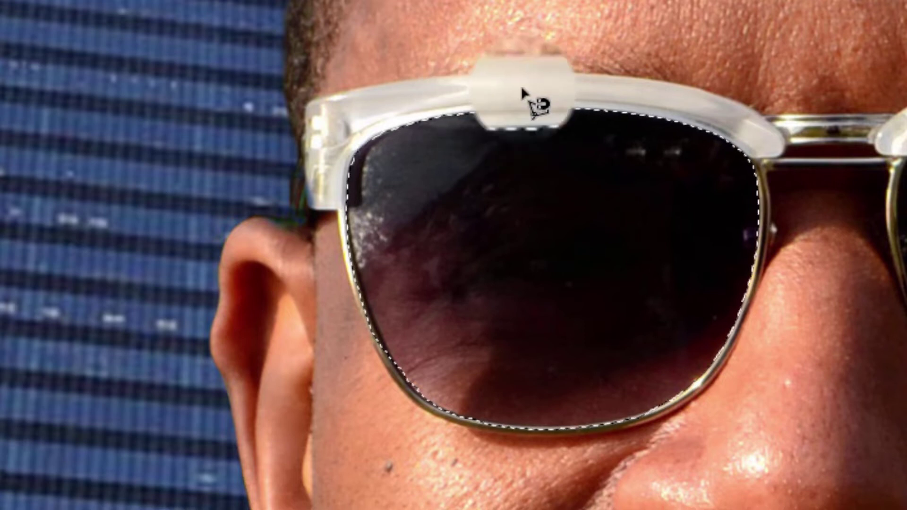
{"action": "mouse_move", "coordinate": [531, 85]}
{"action": "left_mouse_down"}
{"action": "mouse_move", "coordinate": [537, 77]}
{"action": "mouse_move", "coordinate": [286, 386]}
{"action": "mouse_move", "coordinate": [378, 319]}
{"action": "mouse_move", "coordinate": [380, 345]}
{"action": "mouse_move", "coordinate": [369, 258]}
{"action": "mouse_move", "coordinate": [351, 309]}
{"action": "mouse_move", "coordinate": [389, 343]}
{"action": "mouse_move", "coordinate": [369, 263]}
{"action": "mouse_move", "coordinate": [390, 355]}
{"action": "mouse_move", "coordinate": [362, 320]}
{"action": "mouse_move", "coordinate": [339, 257]}
{"action": "left_mouse_up"}
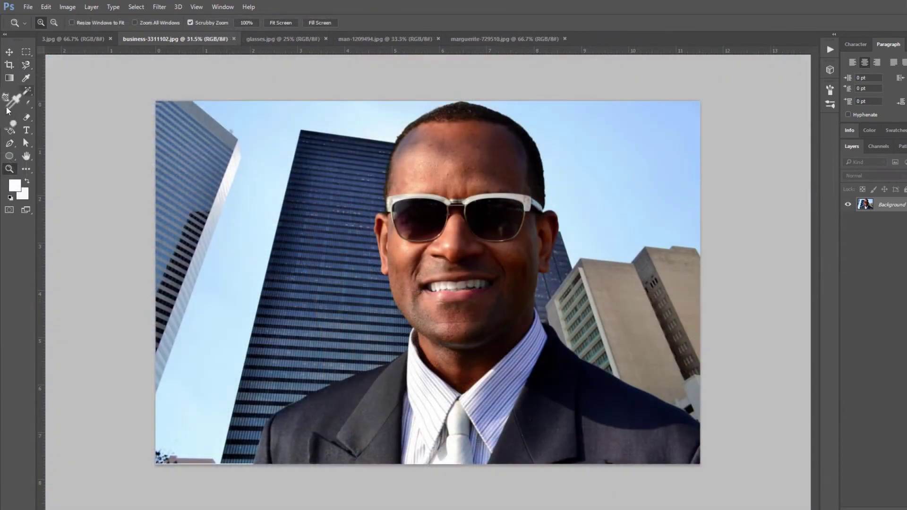
{"action": "left_click", "coordinate": [26, 66]}
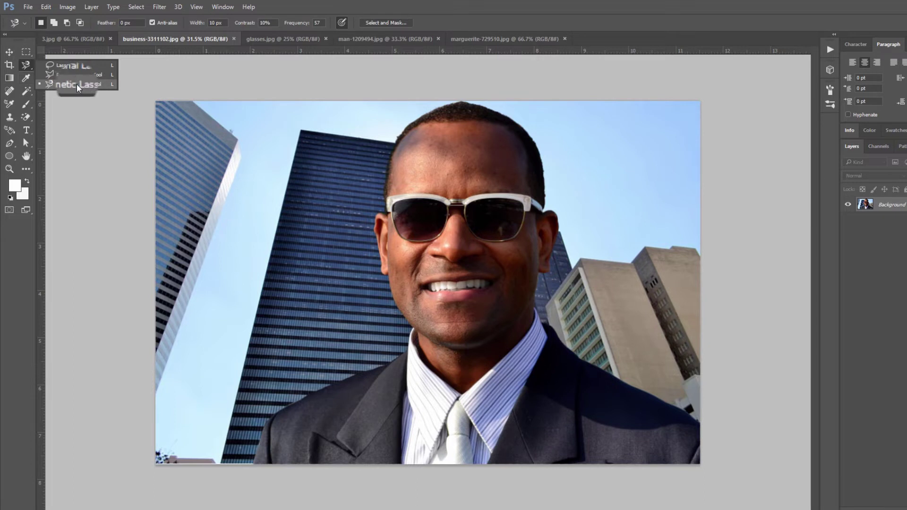
Close a Magnetic Lasso outline around the man's head and suit, then zoom on the shoulder.
{"action": "left_click", "coordinate": [78, 84]}
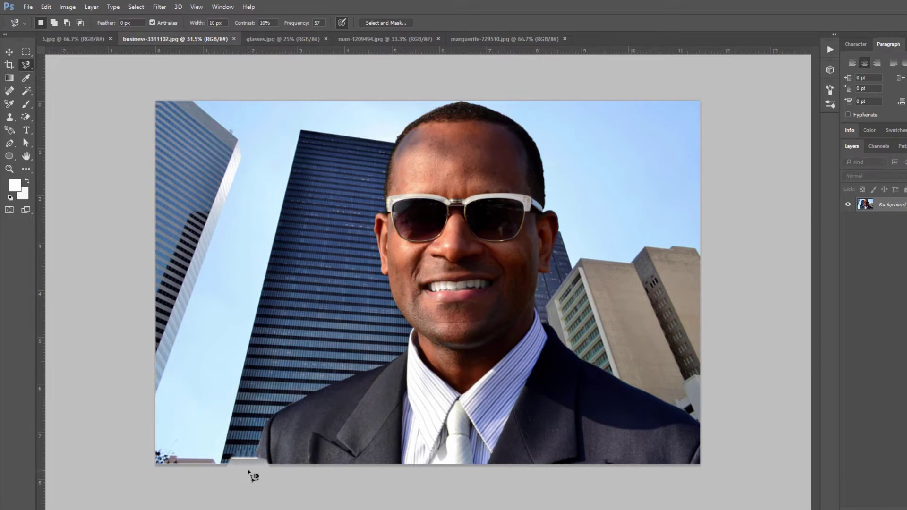
{"action": "left_click", "coordinate": [253, 462]}
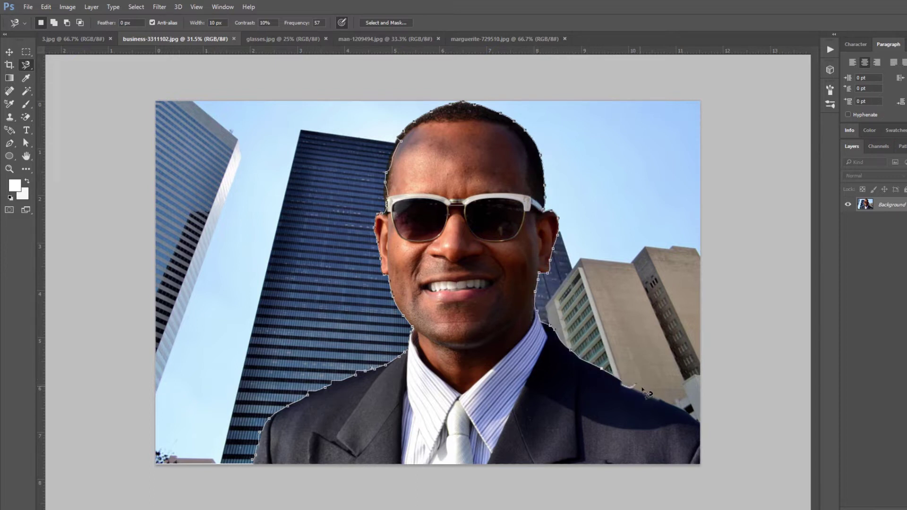
{"action": "left_click", "coordinate": [255, 460]}
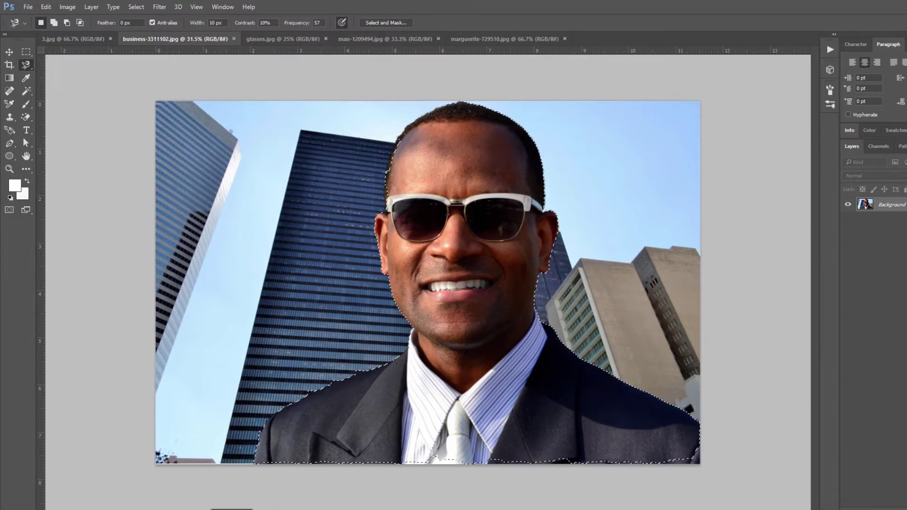
{"action": "left_click", "coordinate": [9, 170]}
{"action": "left_click", "coordinate": [358, 386]}
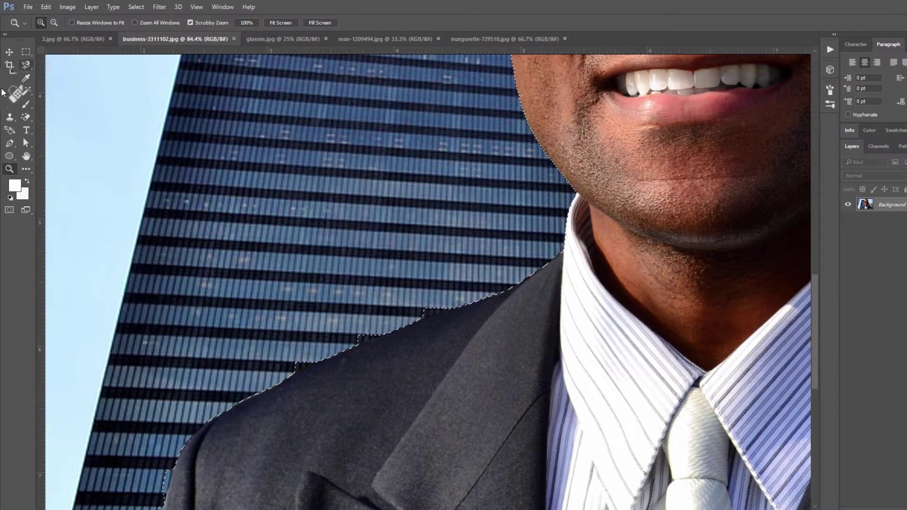
Set the Polygonal Lasso to Subtract from selection mode.
{"action": "left_click", "coordinate": [26, 66]}
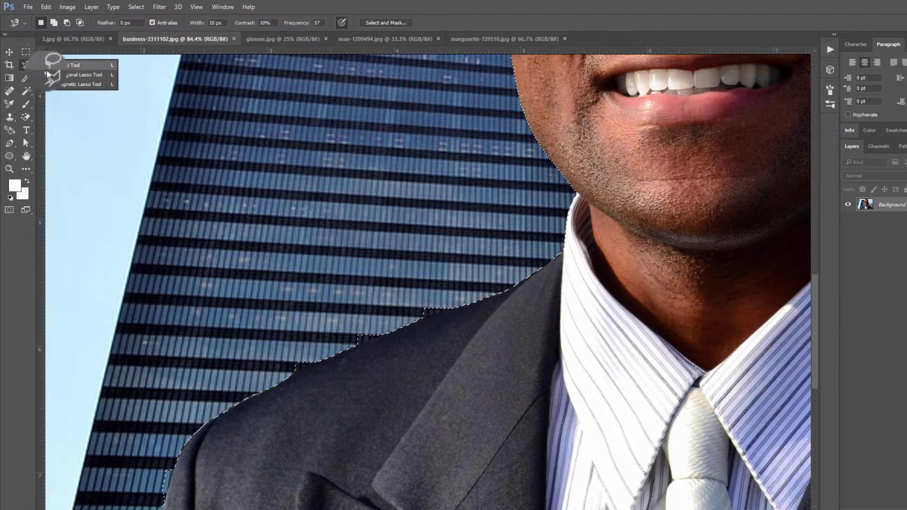
{"action": "left_click", "coordinate": [69, 75]}
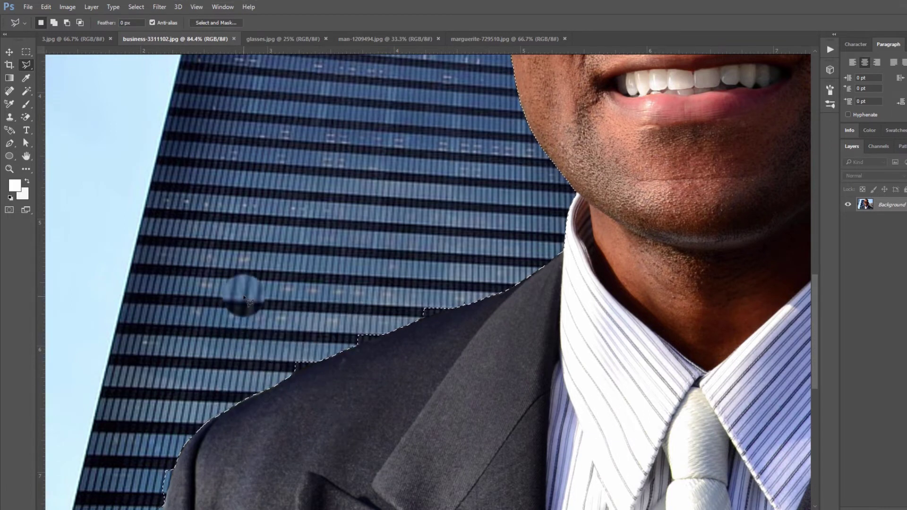
{"action": "right_click", "coordinate": [26, 65]}
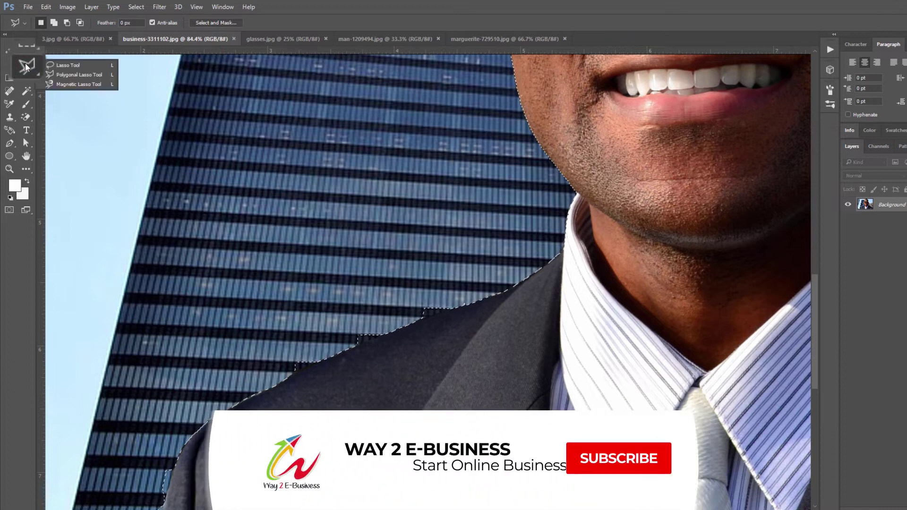
{"action": "left_click", "coordinate": [24, 63]}
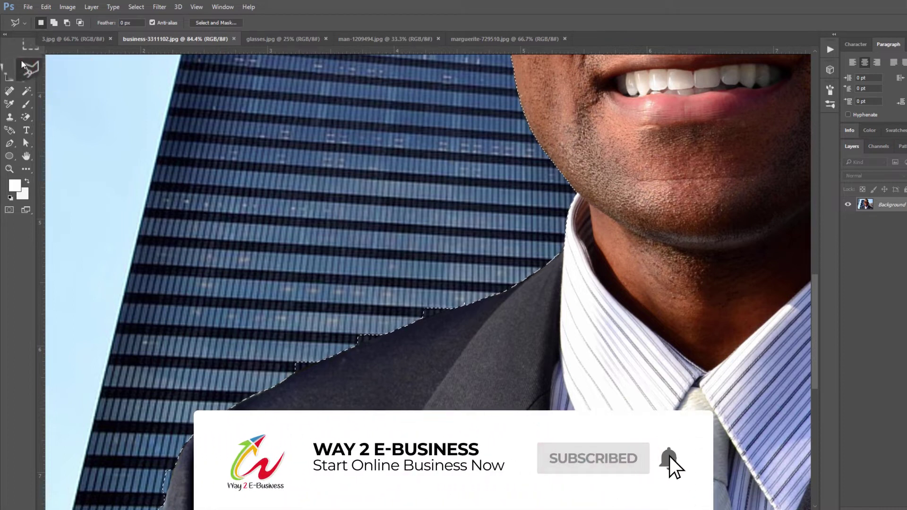
{"action": "left_click", "coordinate": [68, 23]}
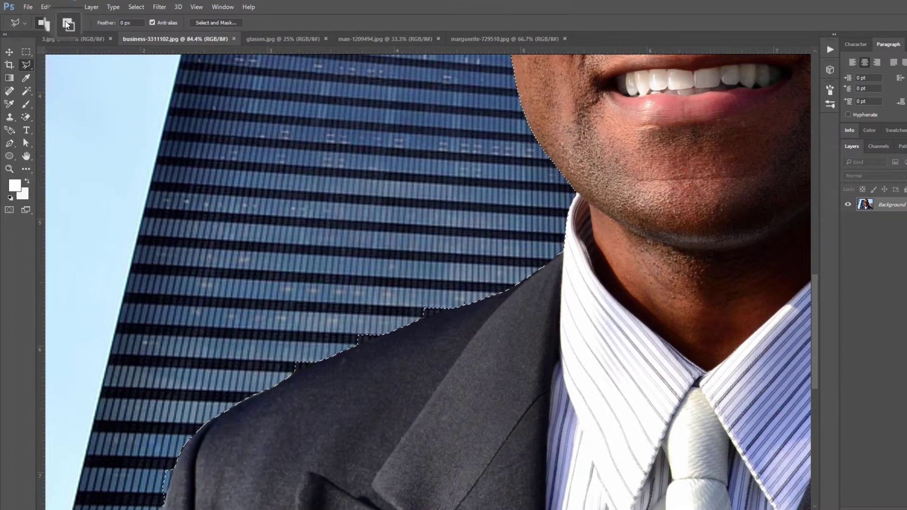
Trim the bulge off the shoulder edge of the selection.
{"action": "left_click_drag", "start_coordinate": [300, 362], "coordinate": [280, 386]}
{"action": "left_click", "coordinate": [283, 381]}
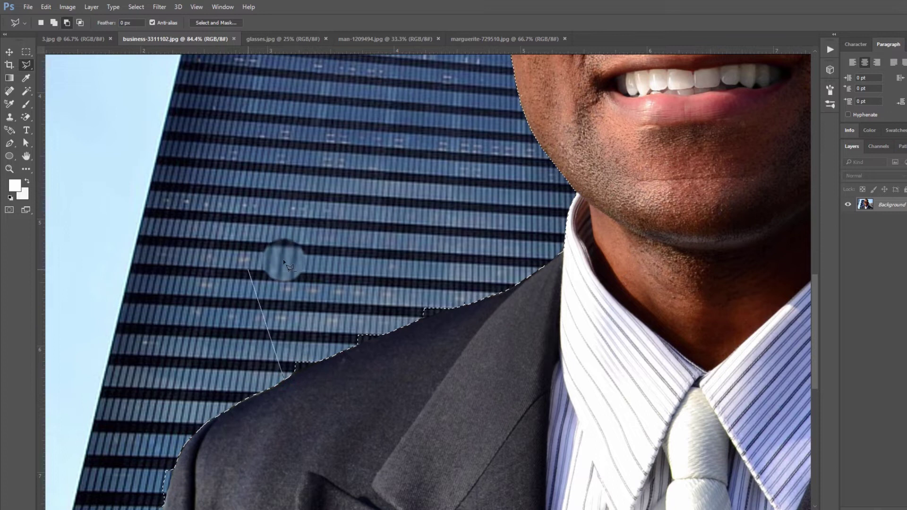
{"action": "left_click", "coordinate": [133, 298]}
{"action": "left_click", "coordinate": [282, 348]}
{"action": "left_click", "coordinate": [290, 375]}
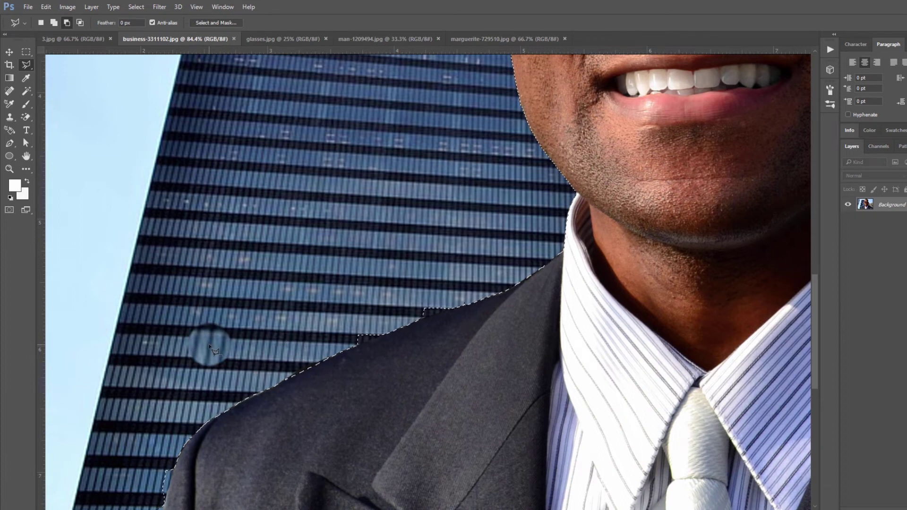
Outline the shoulder notch so the selection edge follows the jacket.
{"action": "left_click", "coordinate": [359, 326]}
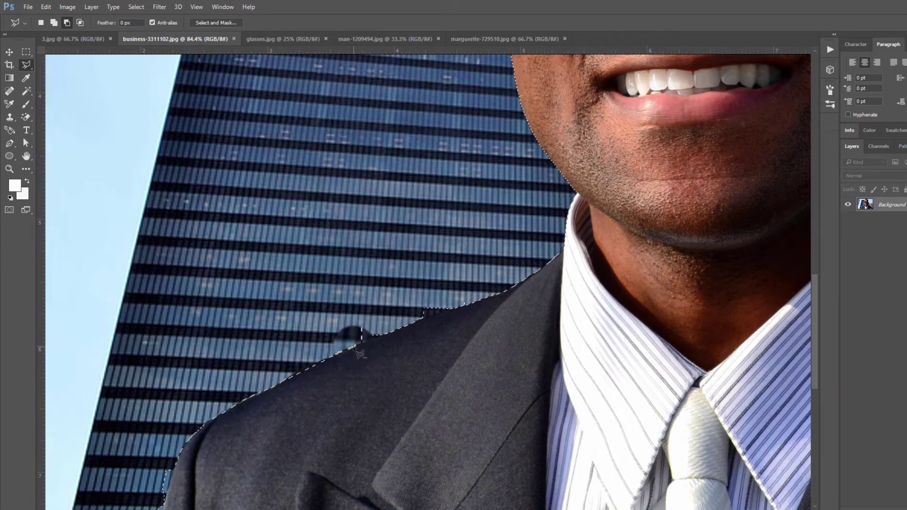
{"action": "left_click", "coordinate": [358, 327]}
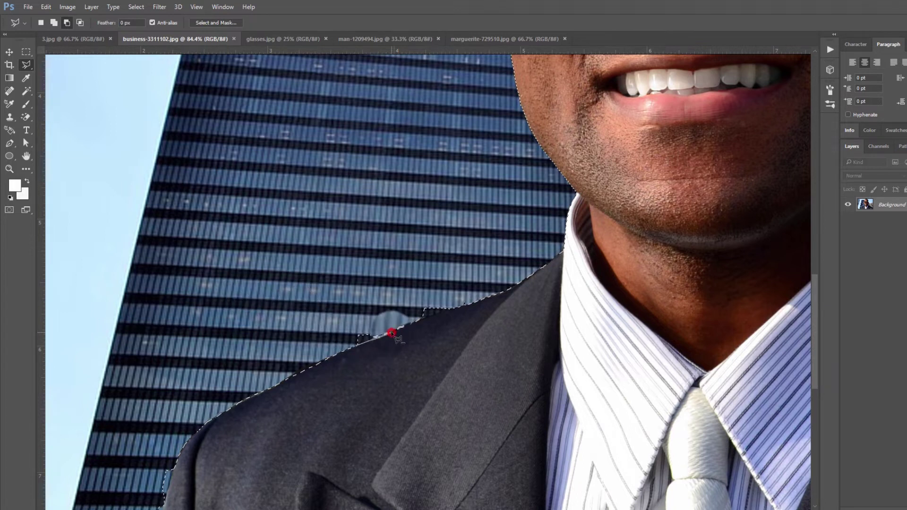
{"action": "left_click", "coordinate": [338, 311]}
{"action": "left_click", "coordinate": [337, 330]}
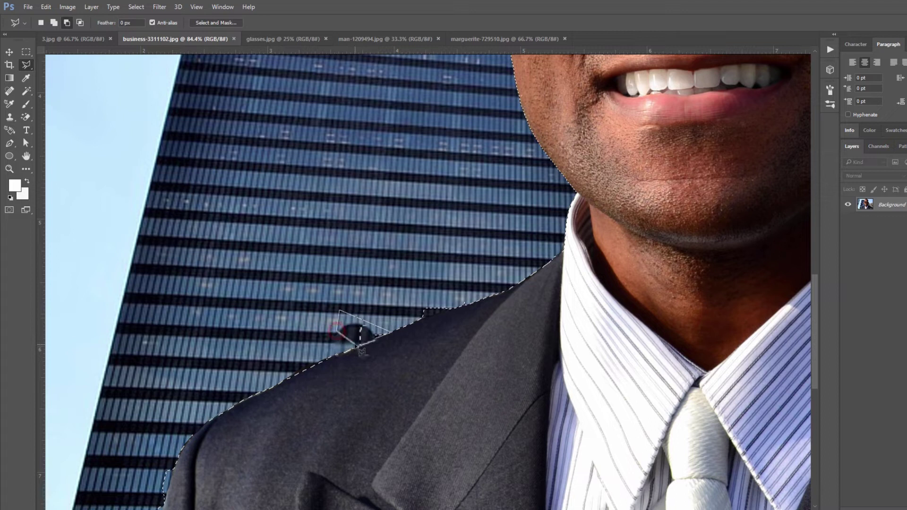
{"action": "double_click", "coordinate": [356, 347]}
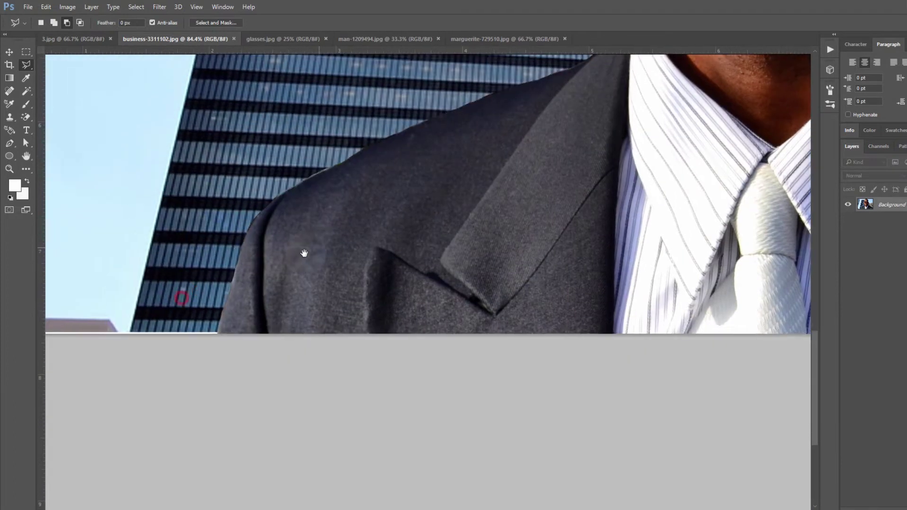
{"action": "mouse_move", "coordinate": [181, 298]}
{"action": "left_mouse_down"}
{"action": "mouse_move", "coordinate": [175, 248]}
{"action": "mouse_move", "coordinate": [276, 243]}
{"action": "left_mouse_up"}
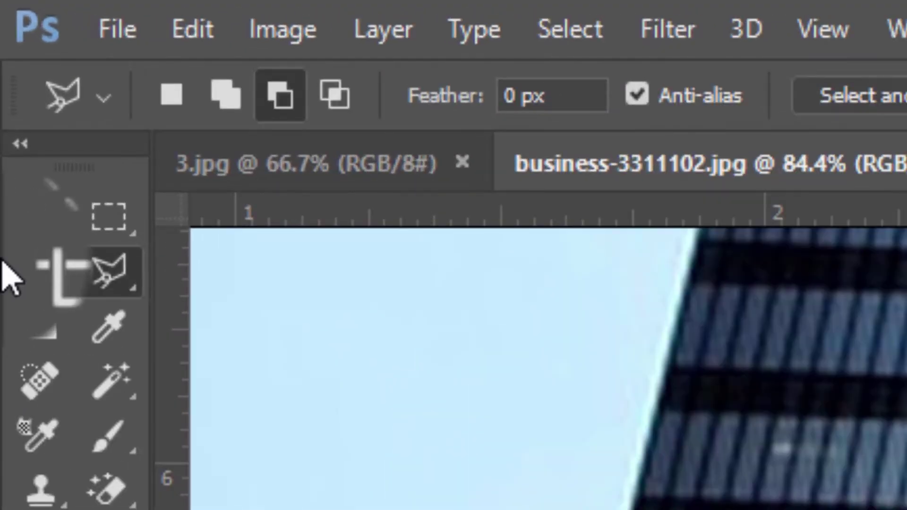
{"action": "left_click", "coordinate": [110, 218]}
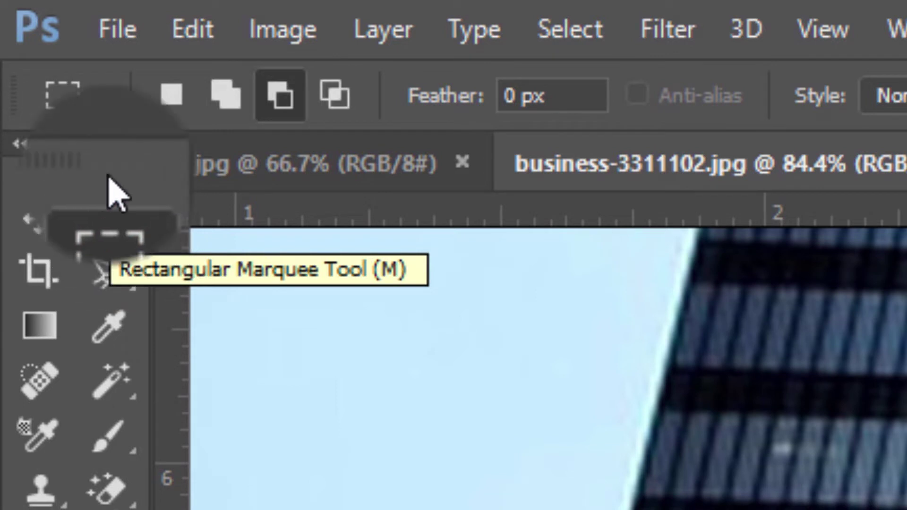
Add Rectangular Marquee areas along the jacket's bottom strip and right-edge notch to the selection.
{"action": "left_click", "coordinate": [227, 99]}
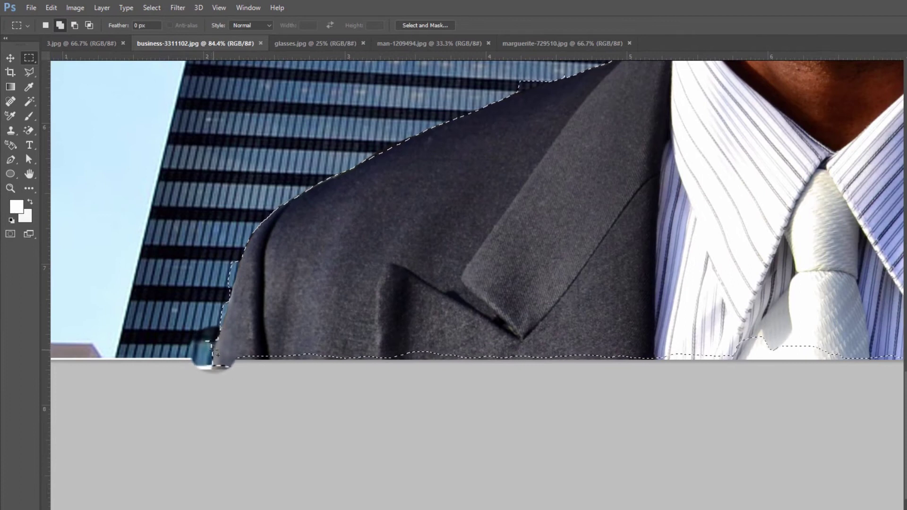
{"action": "mouse_move", "coordinate": [215, 352]}
{"action": "left_mouse_down"}
{"action": "mouse_move", "coordinate": [833, 463]}
{"action": "mouse_move", "coordinate": [903, 466]}
{"action": "left_mouse_up"}
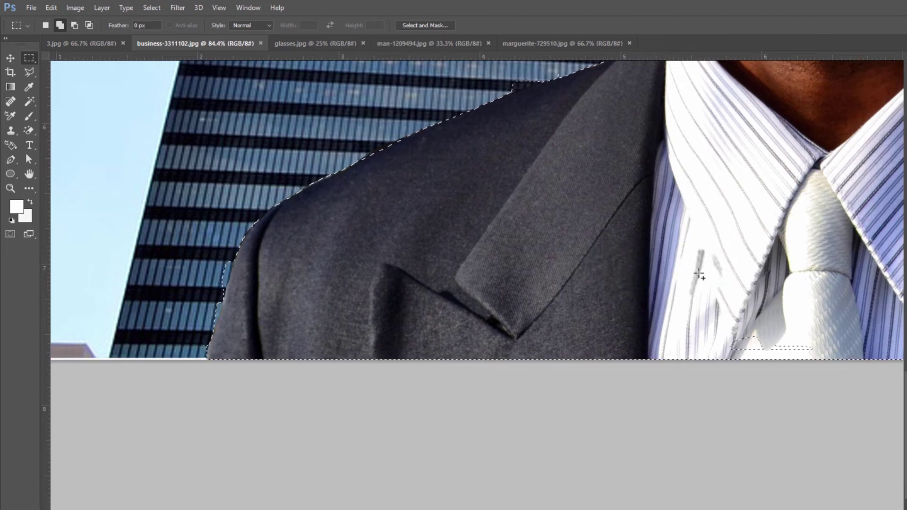
{"action": "left_click_drag", "start_coordinate": [614, 260], "coordinate": [346, 231]}
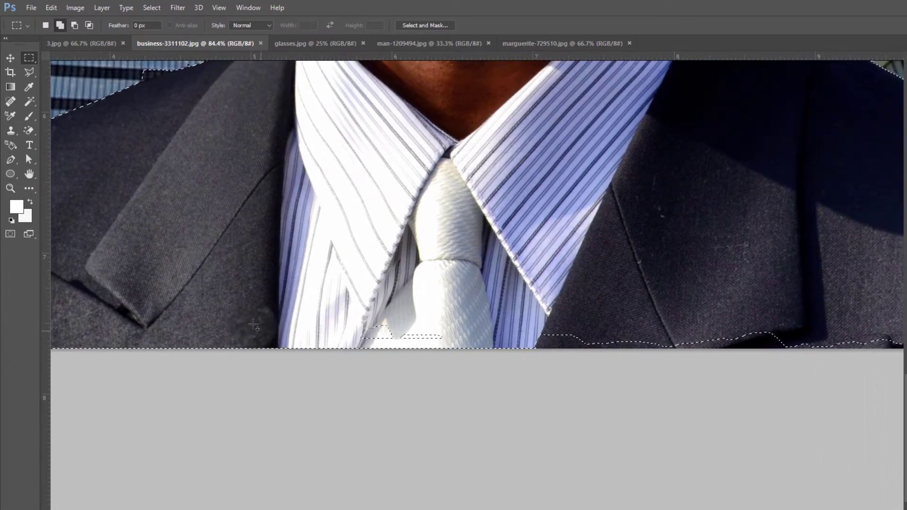
{"action": "left_click_drag", "start_coordinate": [225, 310], "coordinate": [888, 422]}
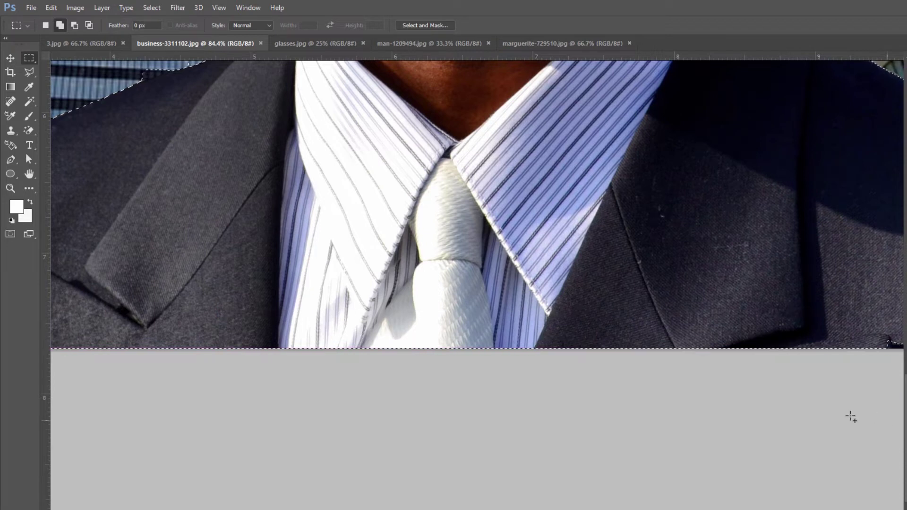
{"action": "left_click_drag", "start_coordinate": [831, 242], "coordinate": [346, 210]}
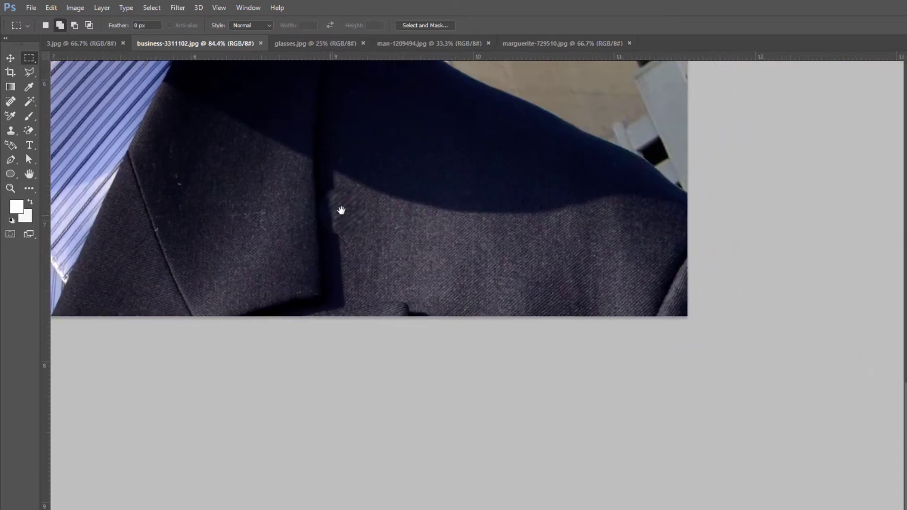
{"action": "mouse_move", "coordinate": [368, 298]}
{"action": "left_mouse_down"}
{"action": "mouse_move", "coordinate": [627, 415]}
{"action": "mouse_move", "coordinate": [734, 440]}
{"action": "left_mouse_up"}
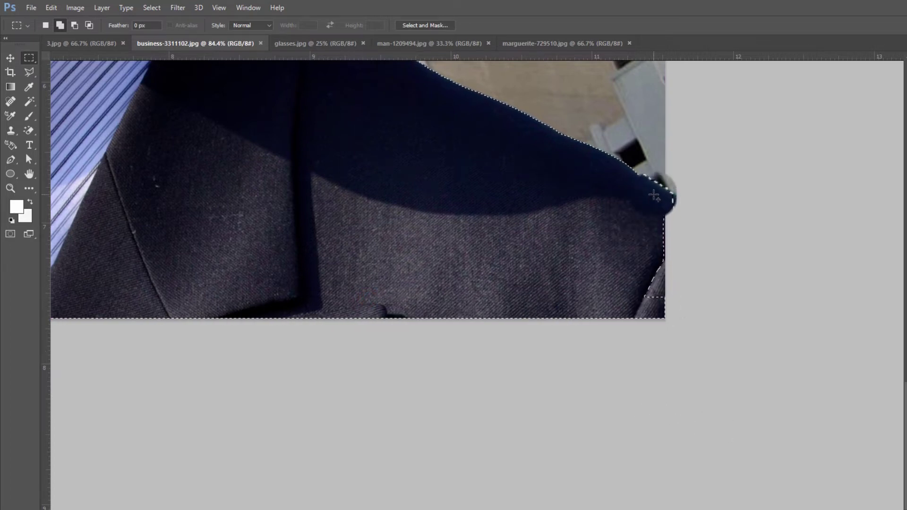
{"action": "left_click_drag", "start_coordinate": [684, 233], "coordinate": [747, 361]}
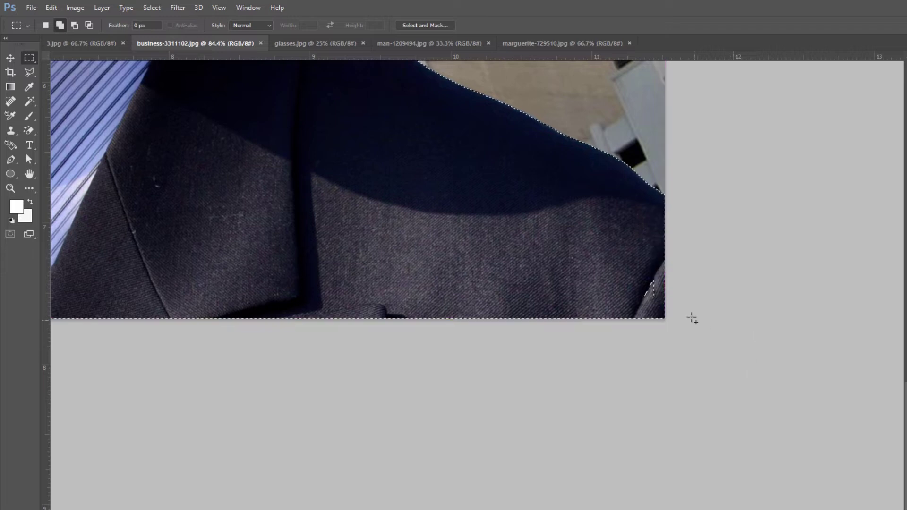
{"action": "left_click_drag", "start_coordinate": [625, 266], "coordinate": [738, 381]}
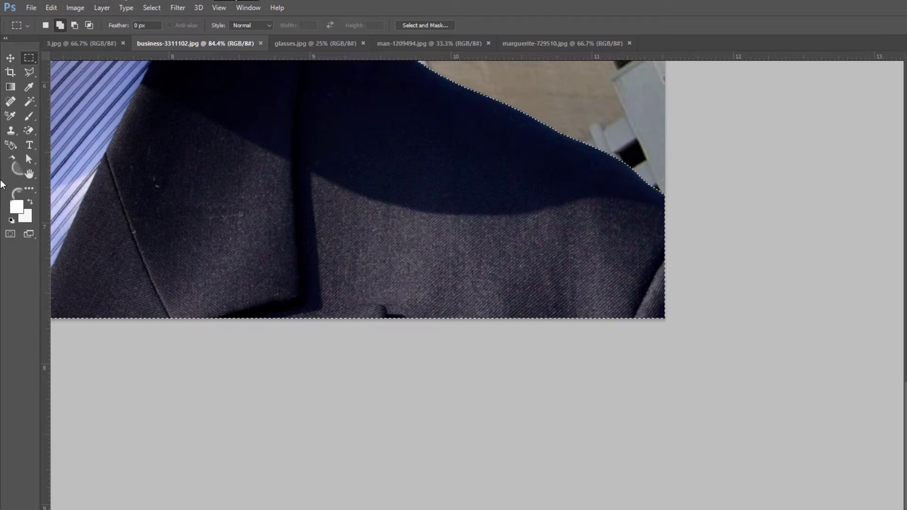
{"action": "left_click", "coordinate": [11, 188]}
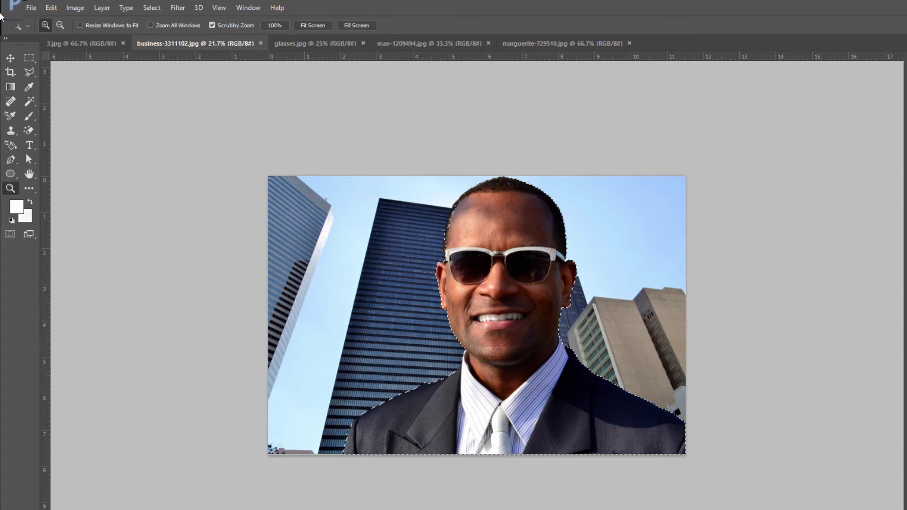
Inspect the selection's edge around the face up close, then deselect everything with Ctrl+D.
{"action": "left_click", "coordinate": [28, 72]}
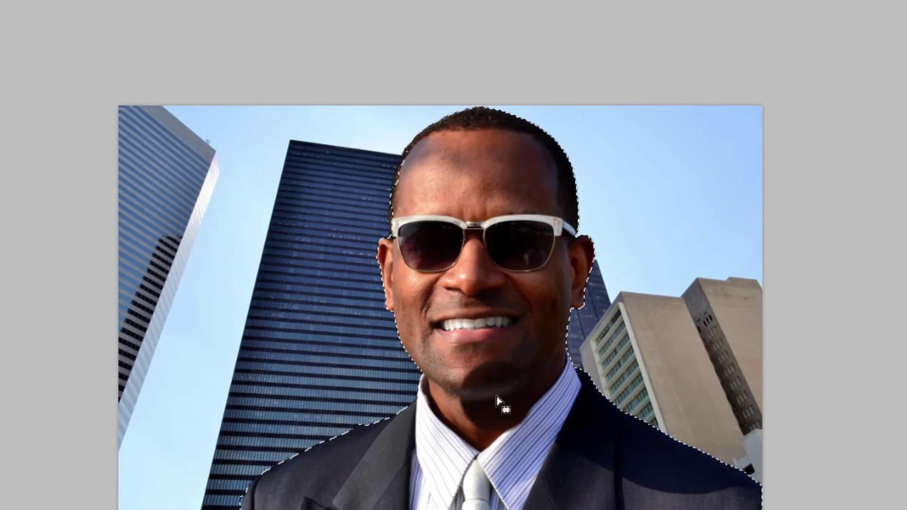
{"action": "right_click", "coordinate": [497, 395]}
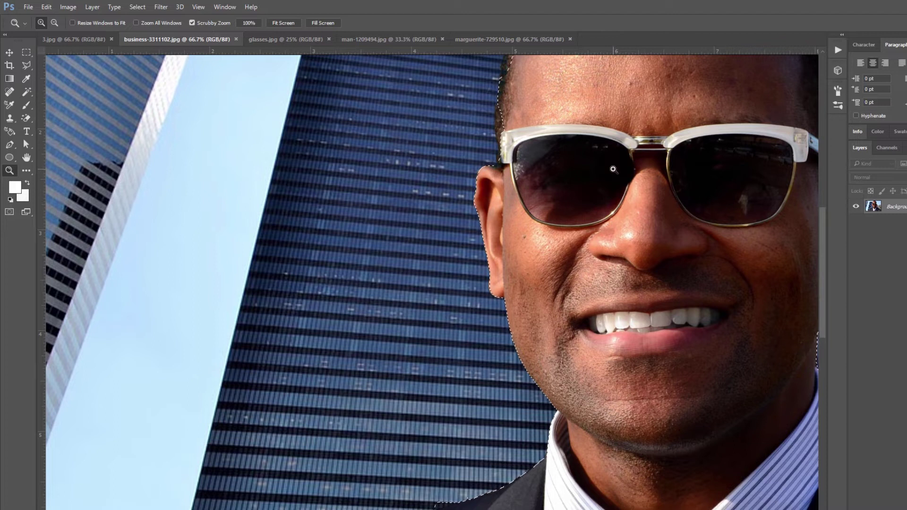
{"action": "mouse_move", "coordinate": [664, 147]}
{"action": "left_mouse_down"}
{"action": "mouse_move", "coordinate": [439, 108]}
{"action": "mouse_move", "coordinate": [582, 187]}
{"action": "left_mouse_up"}
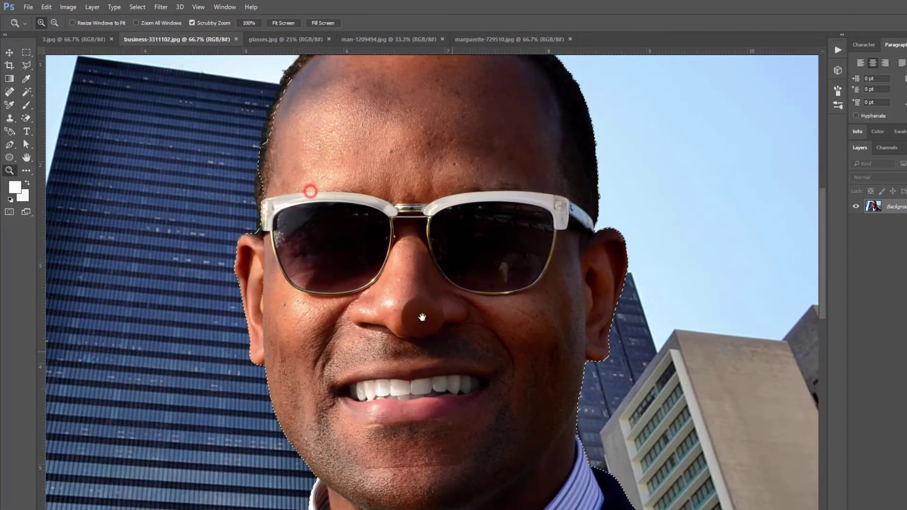
{"action": "left_click", "coordinate": [293, 226]}
{"action": "left_click_drag", "start_coordinate": [340, 224], "coordinate": [287, 234]}
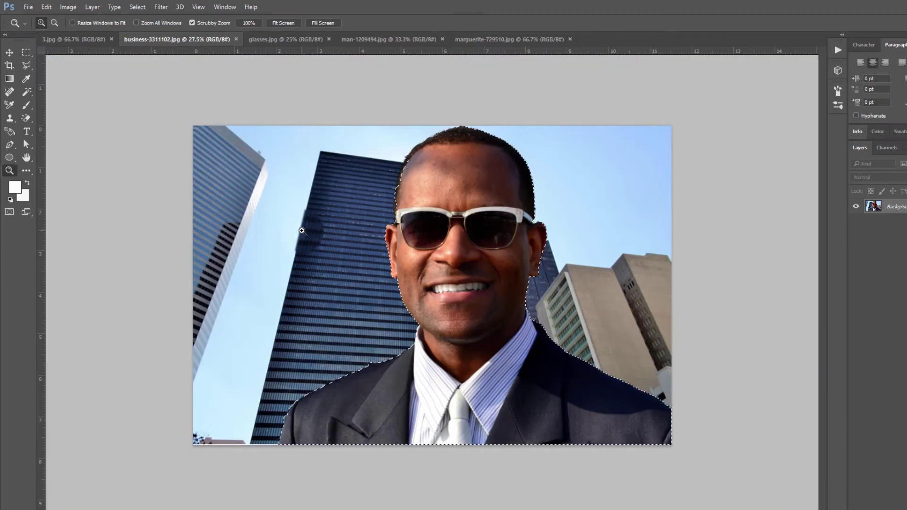
{"action": "key", "text": "ctrl+d"}
{"action": "left_click", "coordinate": [25, 62]}
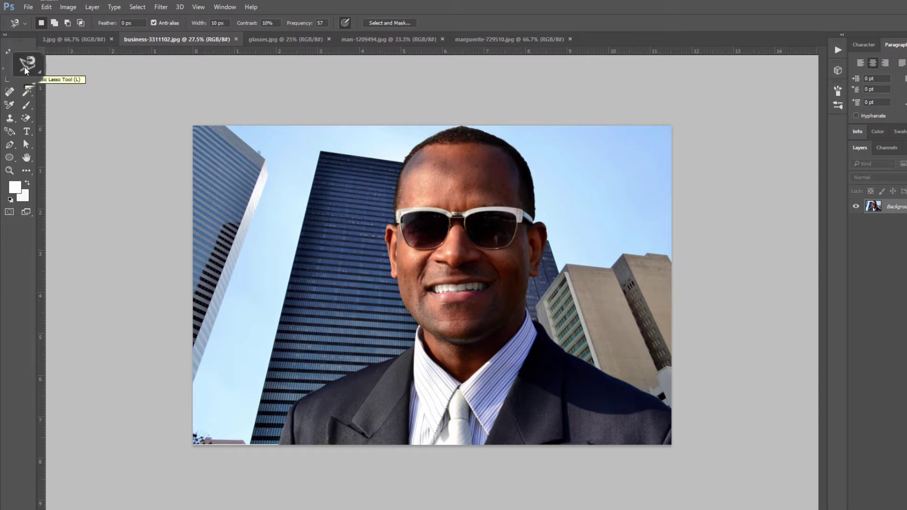
Choose the Quick Selection Tool and switch to the 3.jpg yellow-background portrait.
{"action": "left_click", "coordinate": [26, 91]}
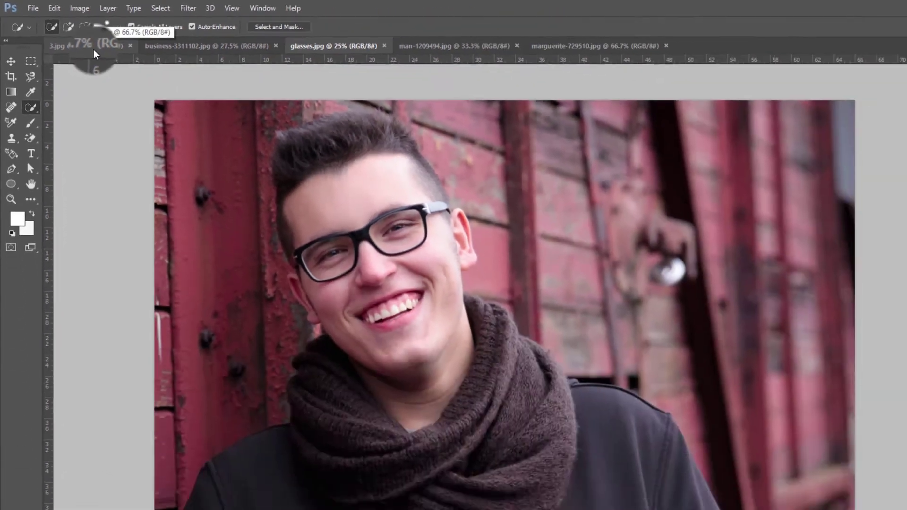
{"action": "left_click", "coordinate": [72, 38]}
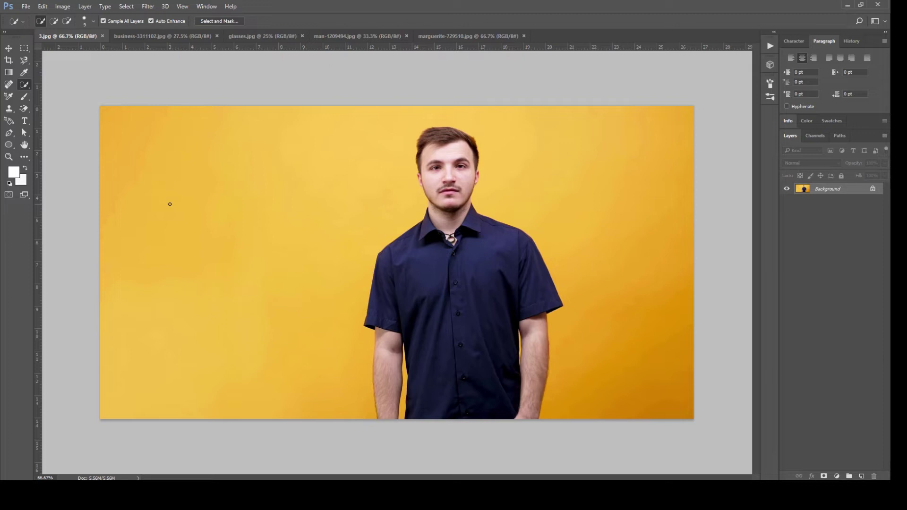
Resize the Quick Selection brush to about 180 px at 68% hardness in New selection mode.
{"action": "left_click", "coordinate": [170, 204], "text": "ctrl+alt"}
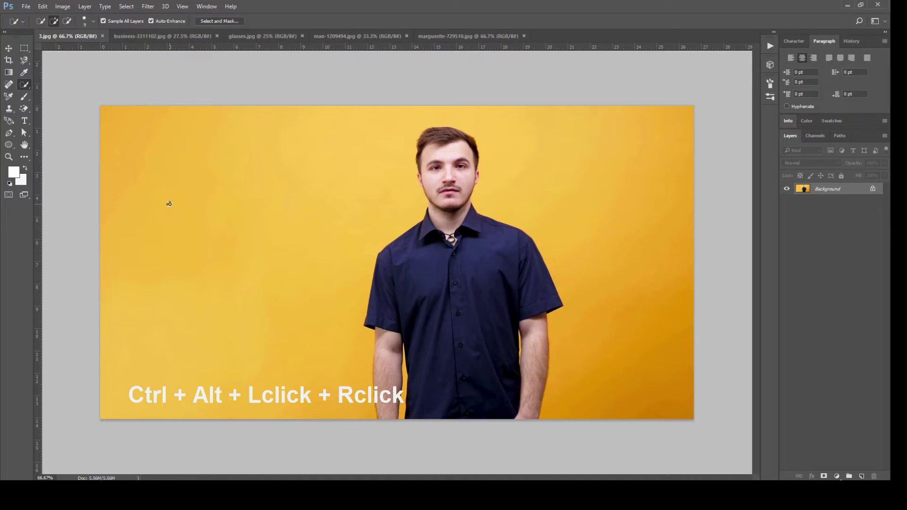
{"action": "right_click", "coordinate": [197, 185], "text": "ctrl+alt"}
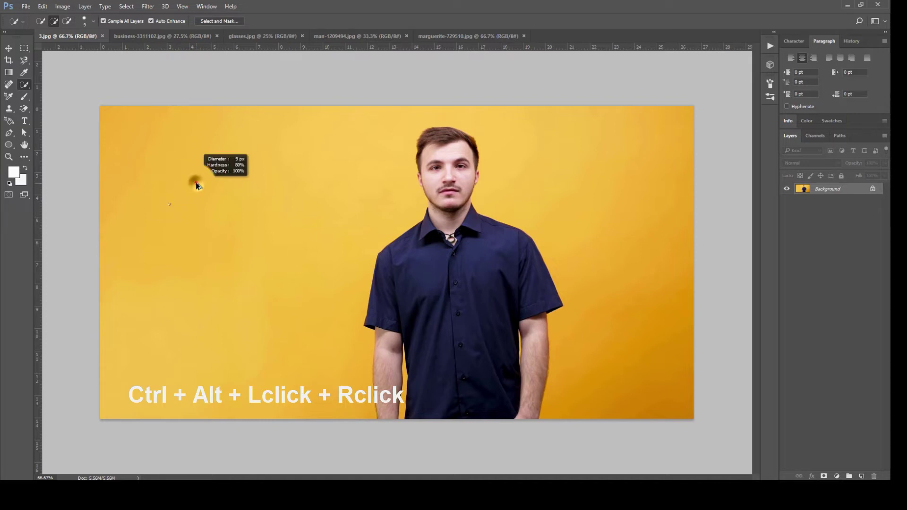
{"action": "mouse_move", "coordinate": [197, 183]}
{"action": "left_mouse_down"}
{"action": "mouse_move", "coordinate": [290, 177]}
{"action": "mouse_move", "coordinate": [221, 195]}
{"action": "mouse_move", "coordinate": [211, 131]}
{"action": "mouse_move", "coordinate": [219, 85]}
{"action": "mouse_move", "coordinate": [202, 110]}
{"action": "mouse_move", "coordinate": [183, 191]}
{"action": "mouse_move", "coordinate": [184, 283]}
{"action": "left_mouse_up"}
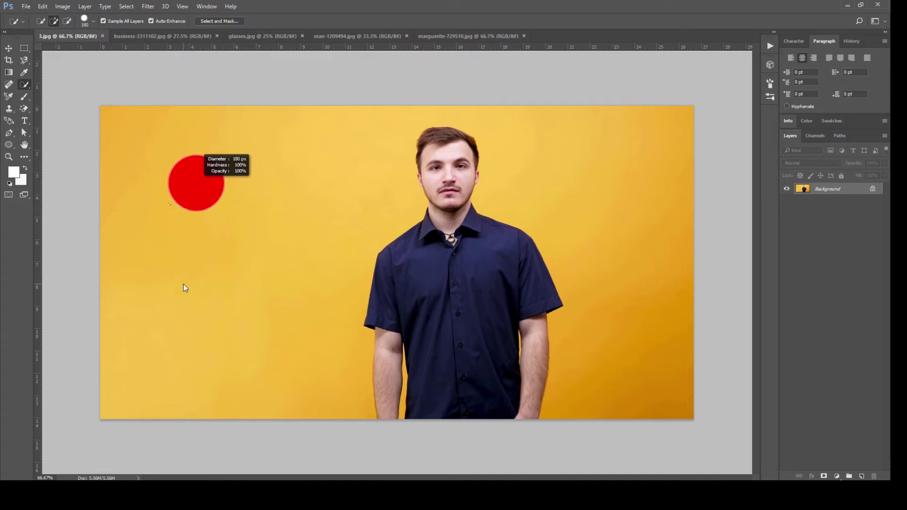
{"action": "mouse_move", "coordinate": [184, 284]}
{"action": "left_mouse_down"}
{"action": "mouse_move", "coordinate": [220, 98]}
{"action": "mouse_move", "coordinate": [194, 263]}
{"action": "mouse_move", "coordinate": [307, 242]}
{"action": "mouse_move", "coordinate": [191, 261]}
{"action": "mouse_move", "coordinate": [221, 187]}
{"action": "left_mouse_up"}
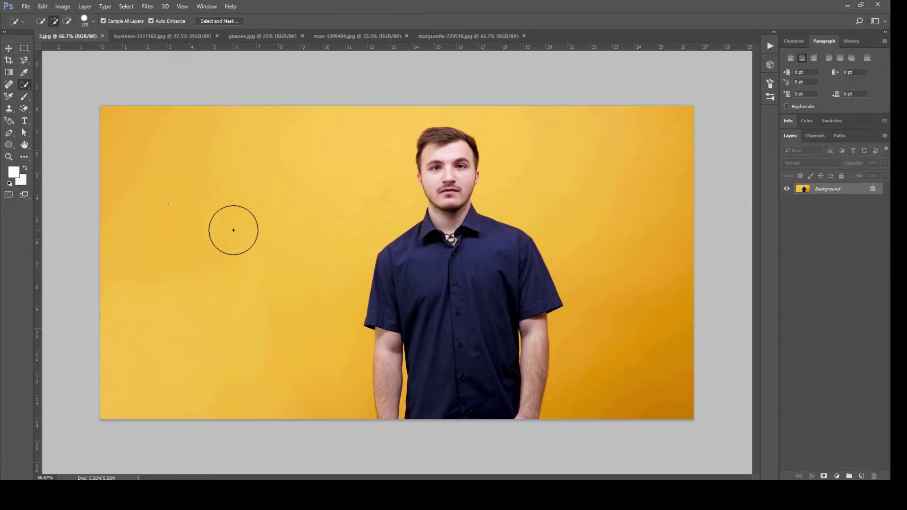
{"action": "left_click", "coordinate": [41, 20]}
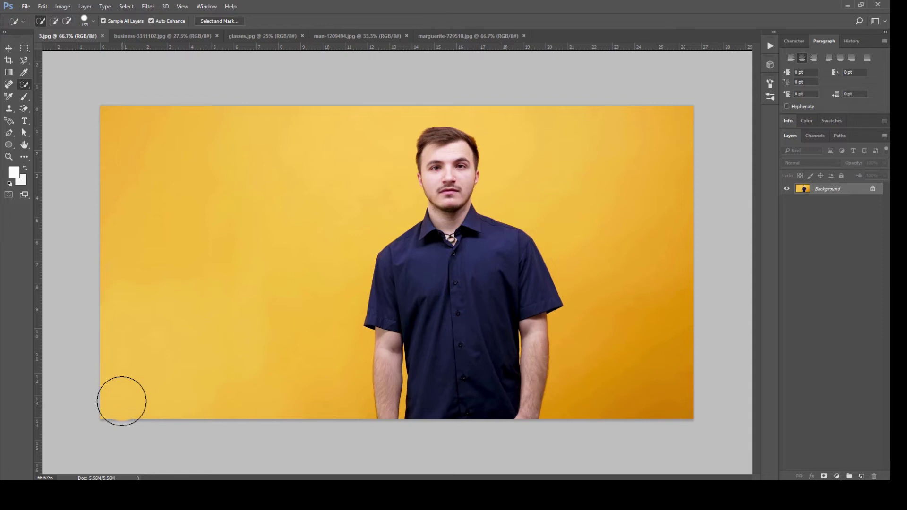
Quick-select the yellow background on both sides of the man and convert Background to Layer 0.
{"action": "left_click_drag", "start_coordinate": [121, 401], "coordinate": [267, 220]}
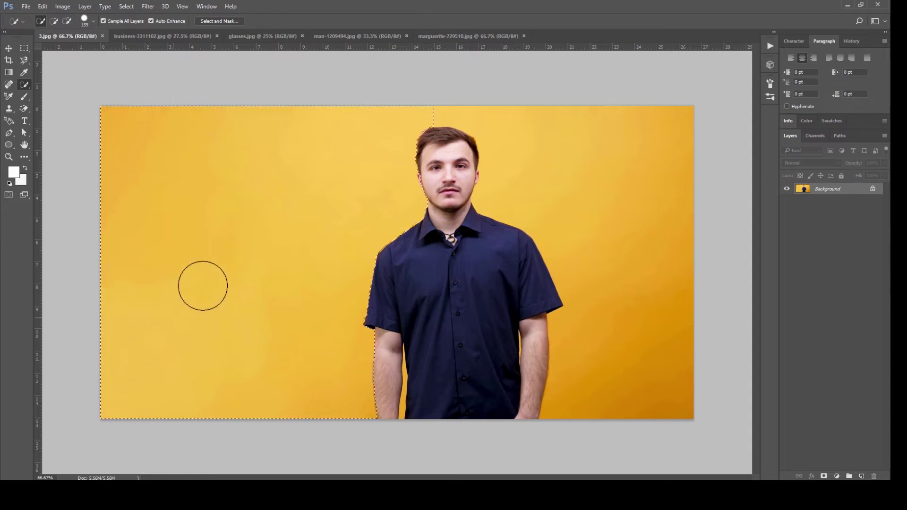
{"action": "mouse_move", "coordinate": [267, 220]}
{"action": "left_mouse_down"}
{"action": "mouse_move", "coordinate": [520, 92]}
{"action": "mouse_move", "coordinate": [668, 292]}
{"action": "left_mouse_up"}
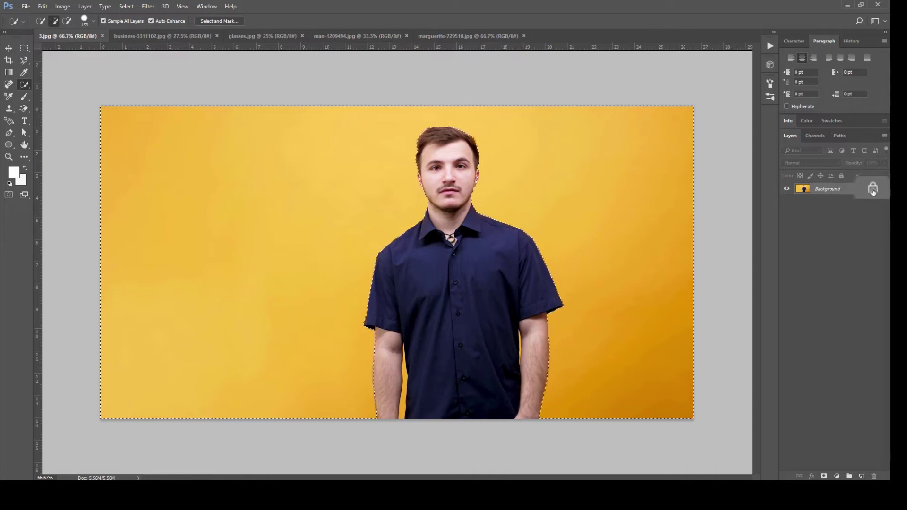
{"action": "left_click", "coordinate": [872, 189]}
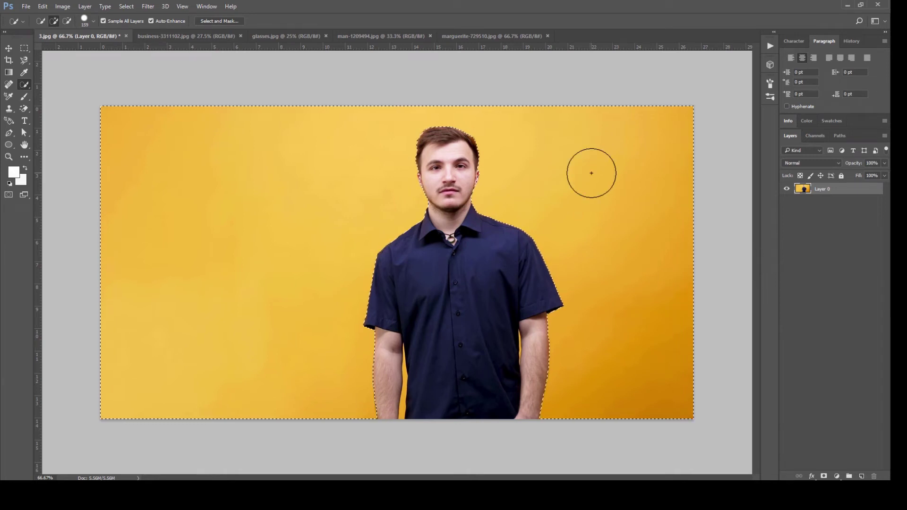
{"action": "left_click", "coordinate": [9, 157]}
{"action": "left_click_drag", "start_coordinate": [396, 162], "coordinate": [462, 175]}
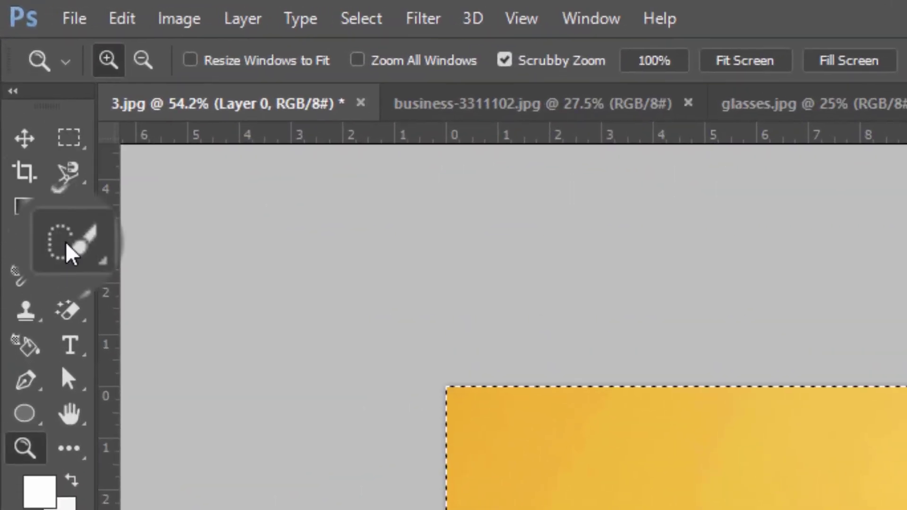
Open Select and Mask on the background selection and set Shift Edge to -100%.
{"action": "left_click", "coordinate": [69, 243]}
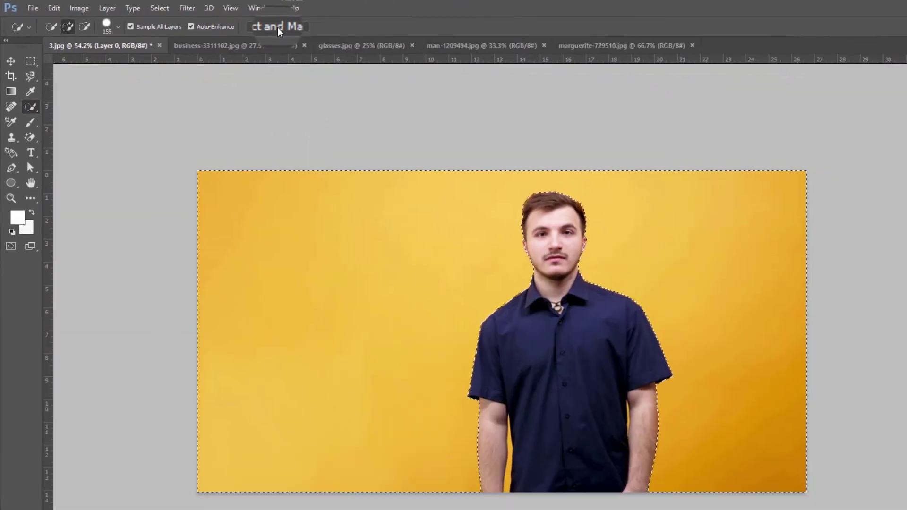
{"action": "left_click", "coordinate": [279, 28]}
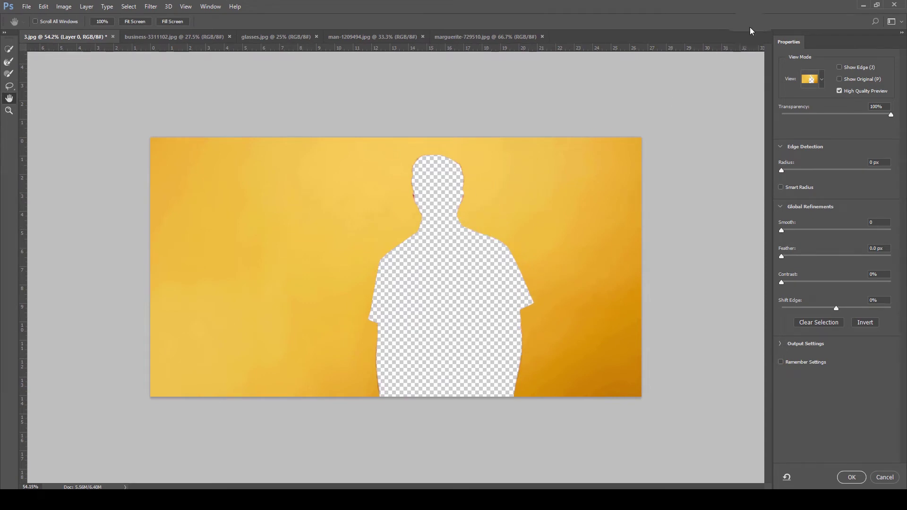
{"action": "left_click", "coordinate": [9, 110]}
{"action": "mouse_move", "coordinate": [416, 188]}
{"action": "left_mouse_down"}
{"action": "mouse_move", "coordinate": [432, 160]}
{"action": "mouse_move", "coordinate": [468, 146]}
{"action": "mouse_move", "coordinate": [457, 157]}
{"action": "left_mouse_up"}
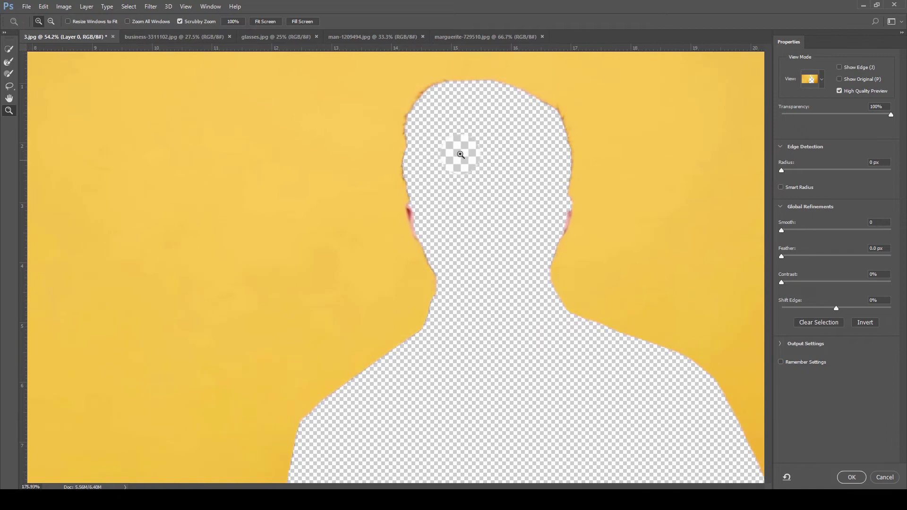
{"action": "left_click_drag", "start_coordinate": [457, 157], "coordinate": [433, 192]}
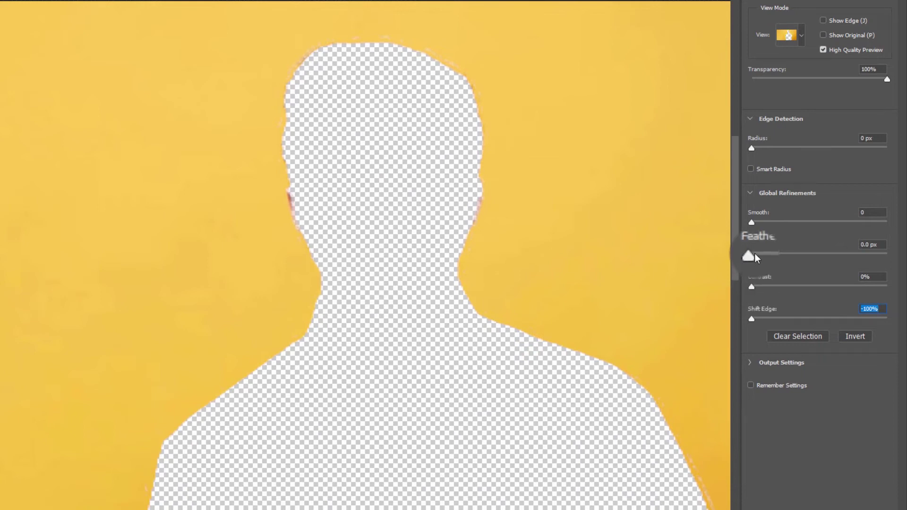
Add a 4.1 px feather and about 34 smoothing, inspect the edges, and apply.
{"action": "mouse_move", "coordinate": [751, 255]}
{"action": "left_mouse_down"}
{"action": "mouse_move", "coordinate": [792, 249]}
{"action": "mouse_move", "coordinate": [781, 252]}
{"action": "left_mouse_up"}
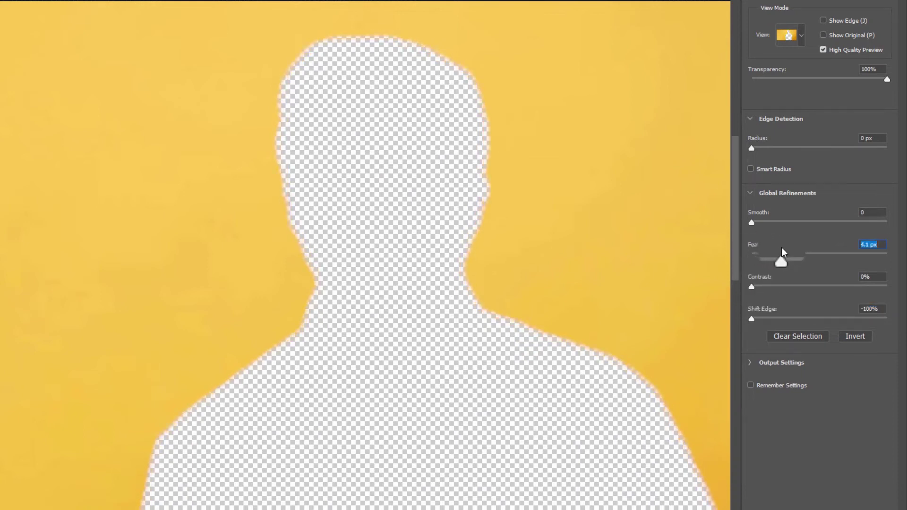
{"action": "left_click_drag", "start_coordinate": [752, 222], "coordinate": [816, 222]}
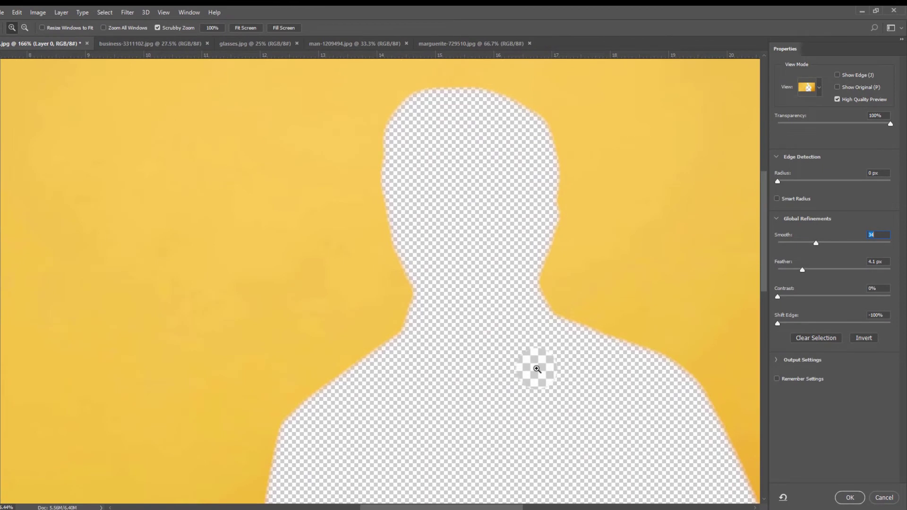
{"action": "left_click_drag", "start_coordinate": [528, 407], "coordinate": [536, 64]}
{"action": "mouse_move", "coordinate": [561, 425]}
{"action": "left_mouse_down"}
{"action": "mouse_move", "coordinate": [503, 162]}
{"action": "mouse_move", "coordinate": [440, 450]}
{"action": "mouse_move", "coordinate": [441, 293]}
{"action": "left_mouse_up"}
{"action": "left_click_drag", "start_coordinate": [435, 206], "coordinate": [557, 415]}
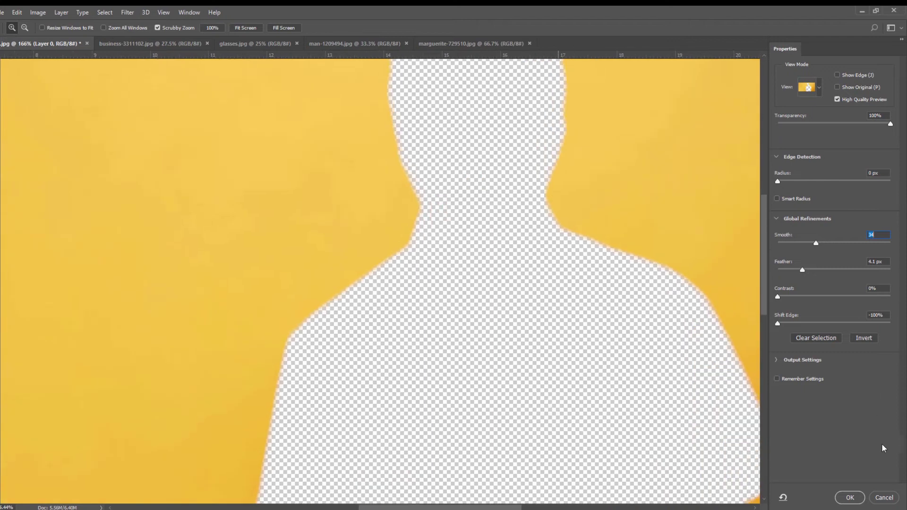
{"action": "left_click", "coordinate": [850, 497]}
{"action": "left_click", "coordinate": [137, 46]}
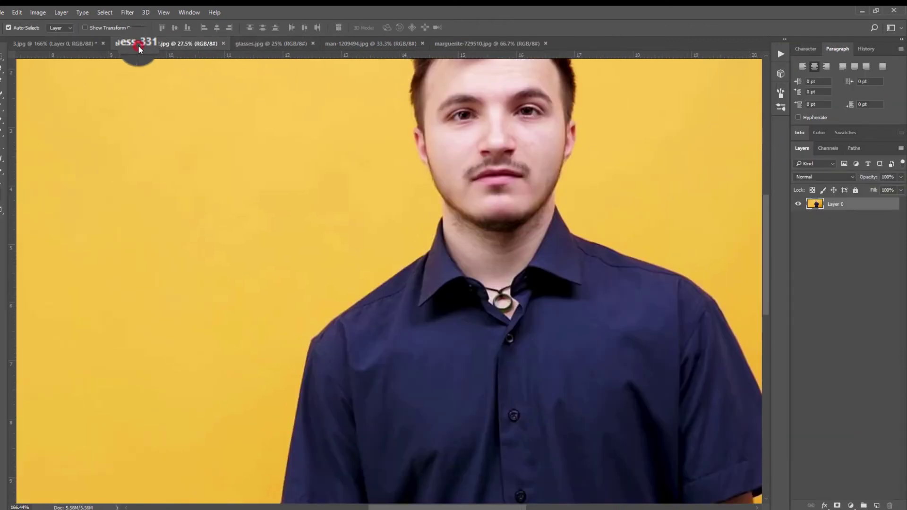
Open man-1209494.jpg and quick-select the pale background around the man.
{"action": "left_click", "coordinate": [371, 43]}
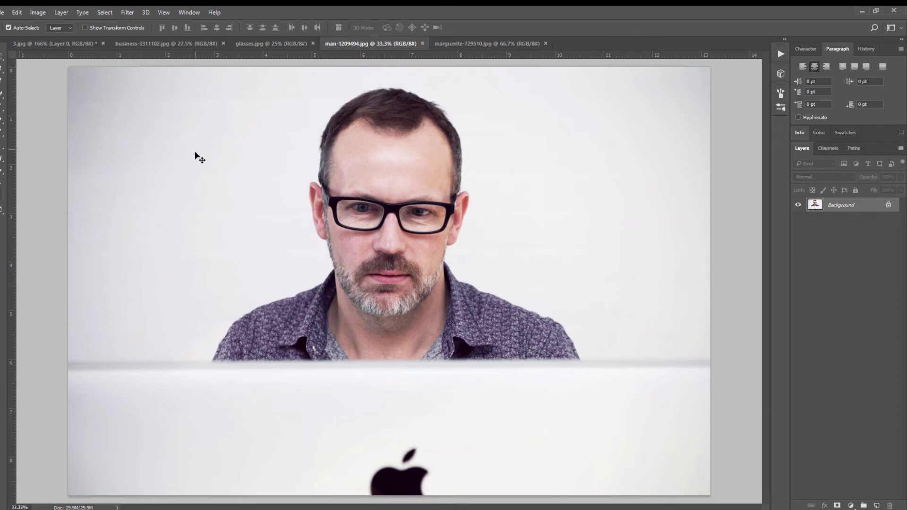
{"action": "left_click", "coordinate": [188, 64]}
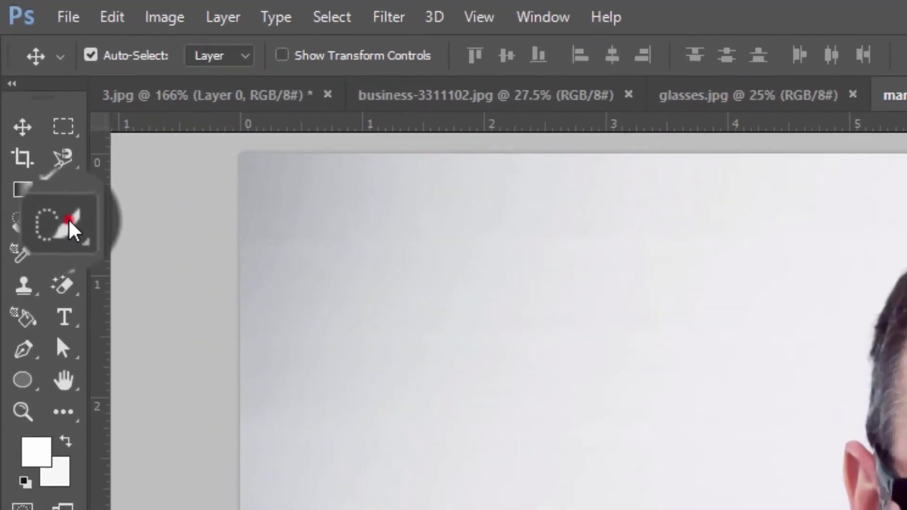
{"action": "left_click", "coordinate": [1, 94]}
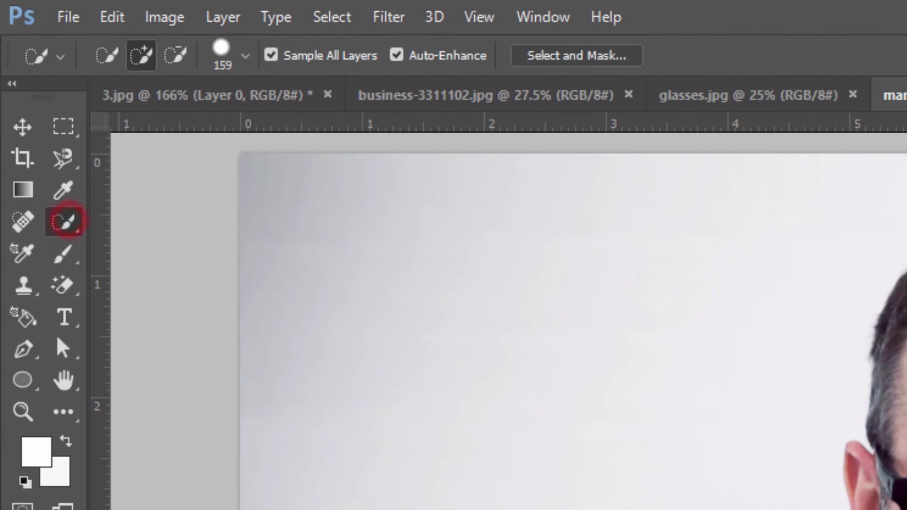
{"action": "mouse_move", "coordinate": [189, 336]}
{"action": "left_mouse_down"}
{"action": "mouse_move", "coordinate": [282, 134]}
{"action": "mouse_move", "coordinate": [436, 54]}
{"action": "mouse_move", "coordinate": [642, 131]}
{"action": "mouse_move", "coordinate": [644, 212]}
{"action": "mouse_move", "coordinate": [583, 200]}
{"action": "left_mouse_up"}
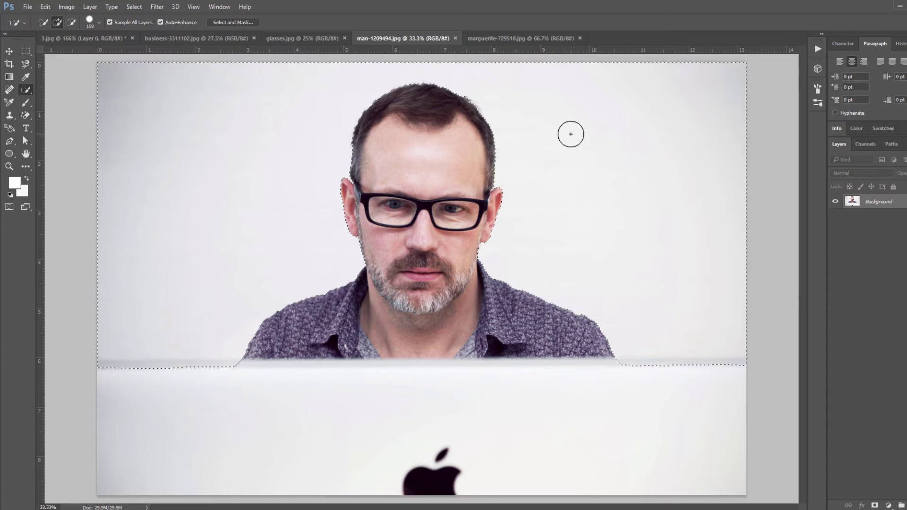
Add the desk-edge strip with a rectangular marquee, then invert the selection.
{"action": "key", "text": "m"}
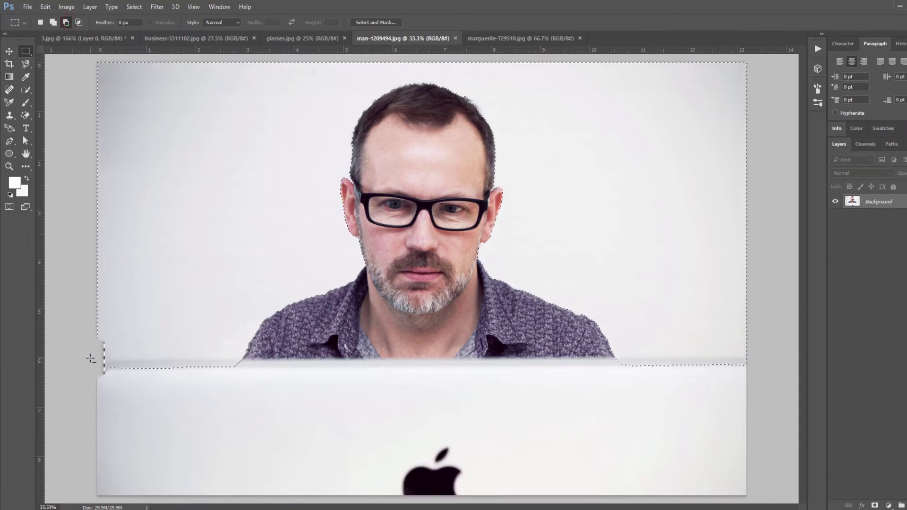
{"action": "left_click_drag", "start_coordinate": [90, 358], "coordinate": [839, 383]}
{"action": "left_click", "coordinate": [26, 89]}
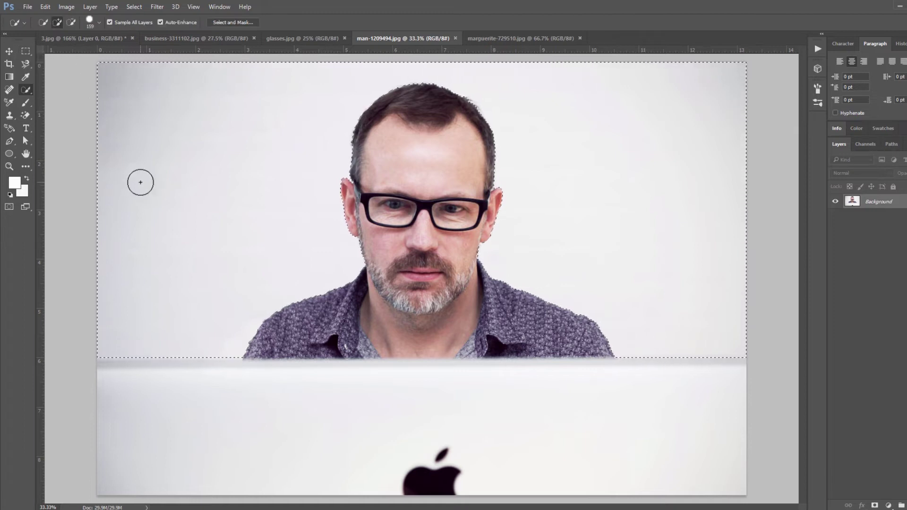
{"action": "right_click", "coordinate": [141, 183]}
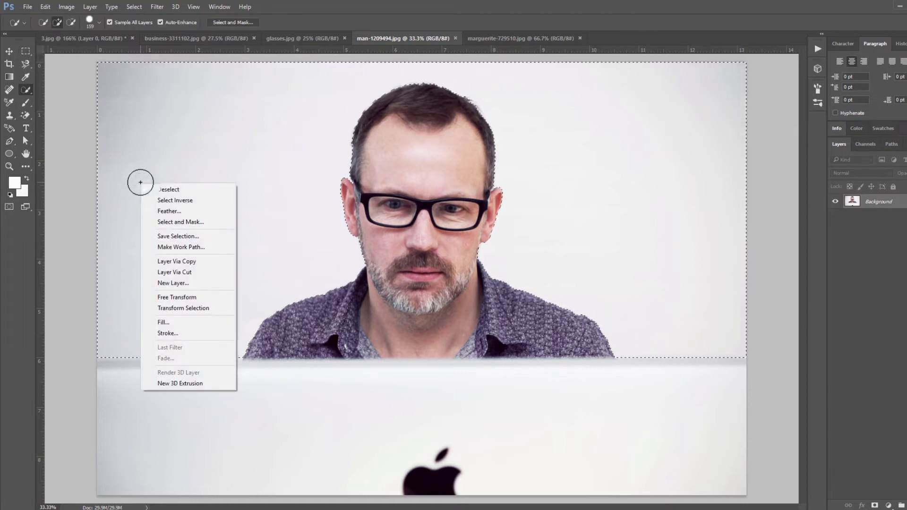
{"action": "left_click", "coordinate": [177, 202]}
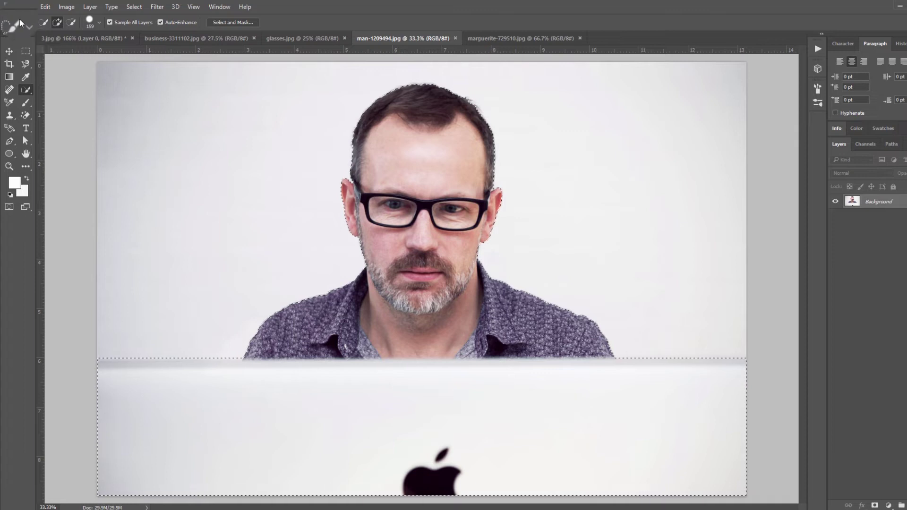
Subtract the white desk area with a rectangular marquee and unlock the background as Layer 0.
{"action": "left_click", "coordinate": [29, 52]}
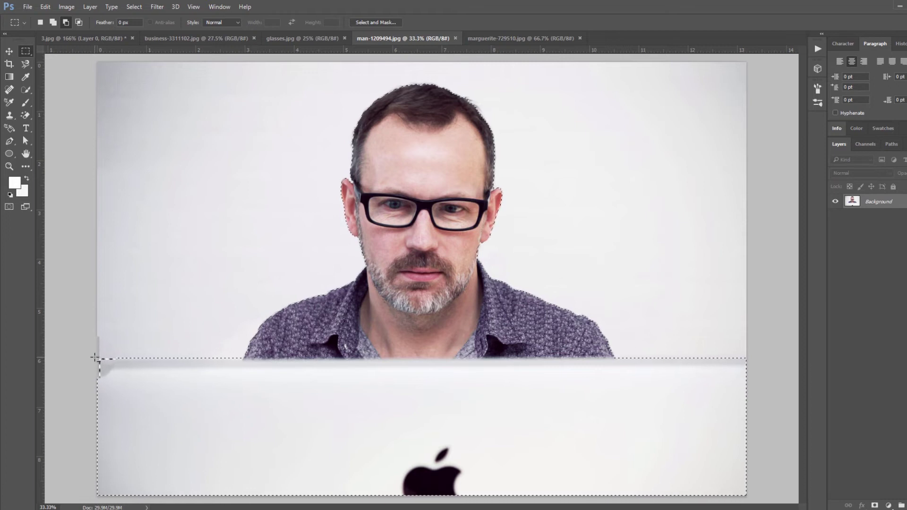
{"action": "left_click_drag", "start_coordinate": [94, 358], "coordinate": [888, 506]}
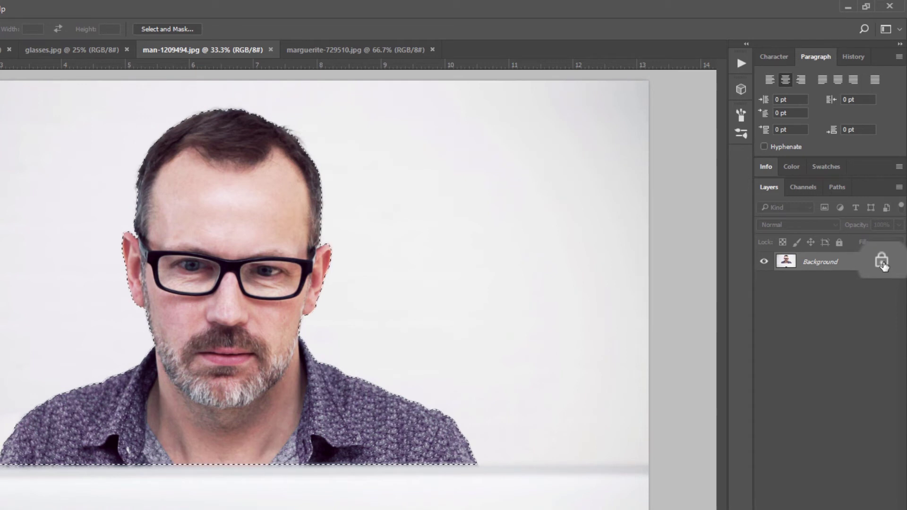
{"action": "left_click", "coordinate": [882, 262]}
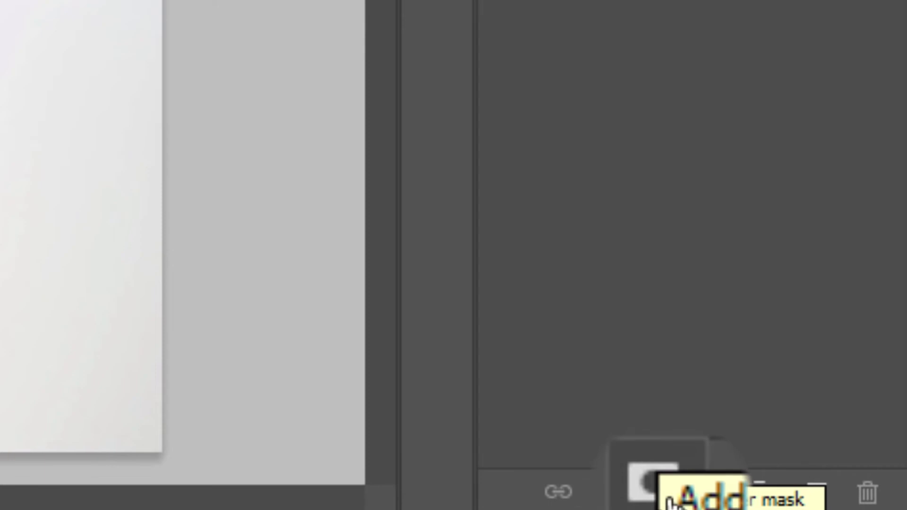
Add a layer mask keeping only the man, then place a new empty Layer 1 beneath Layer 0.
{"action": "left_click", "coordinate": [669, 498]}
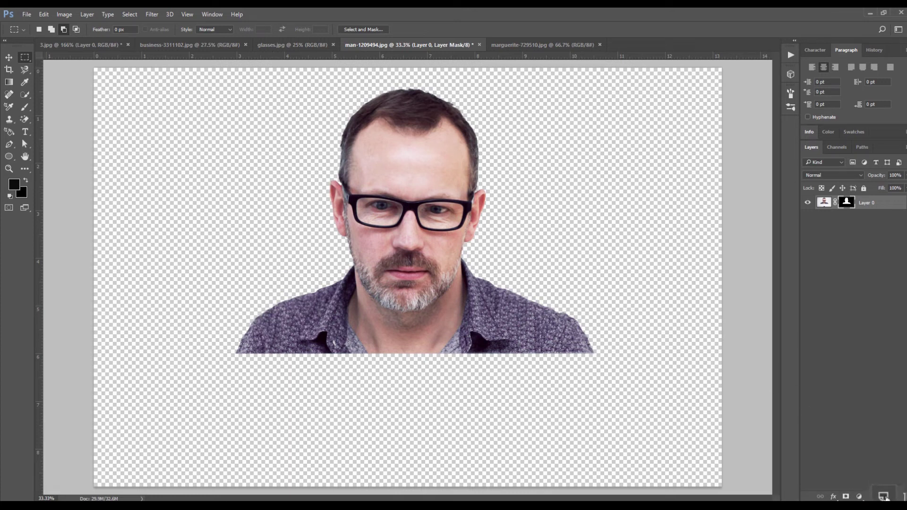
{"action": "left_click", "coordinate": [884, 498]}
{"action": "left_click_drag", "start_coordinate": [858, 203], "coordinate": [858, 223]}
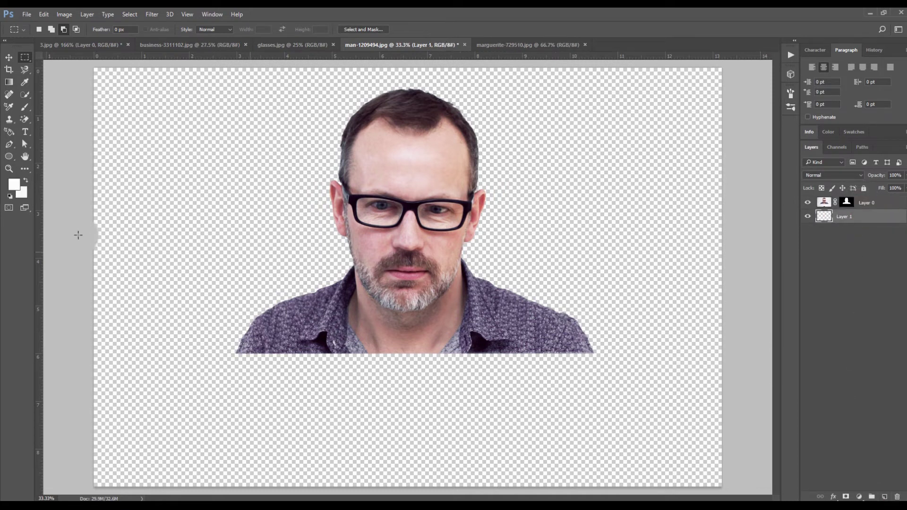
Set the foreground colour to white and fill Layer 1 with it via Shift+F5.
{"action": "left_click", "coordinate": [14, 186]}
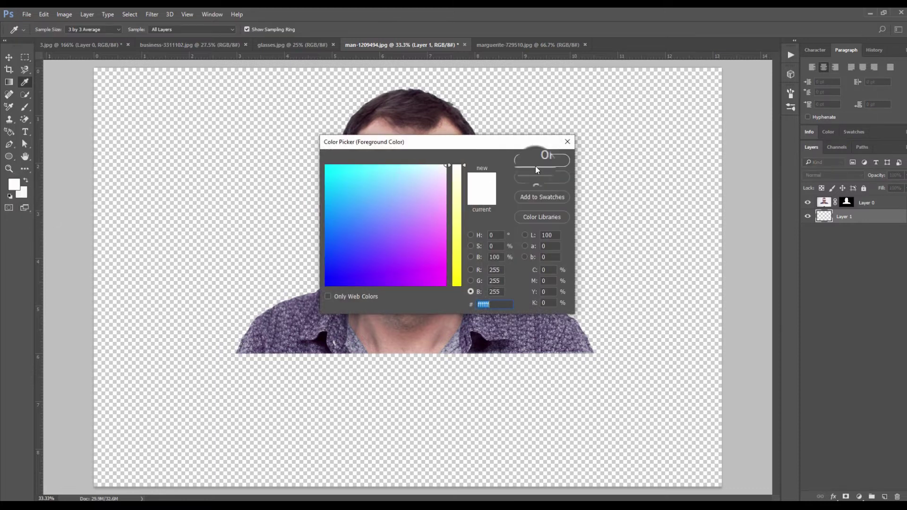
{"action": "left_click", "coordinate": [542, 161]}
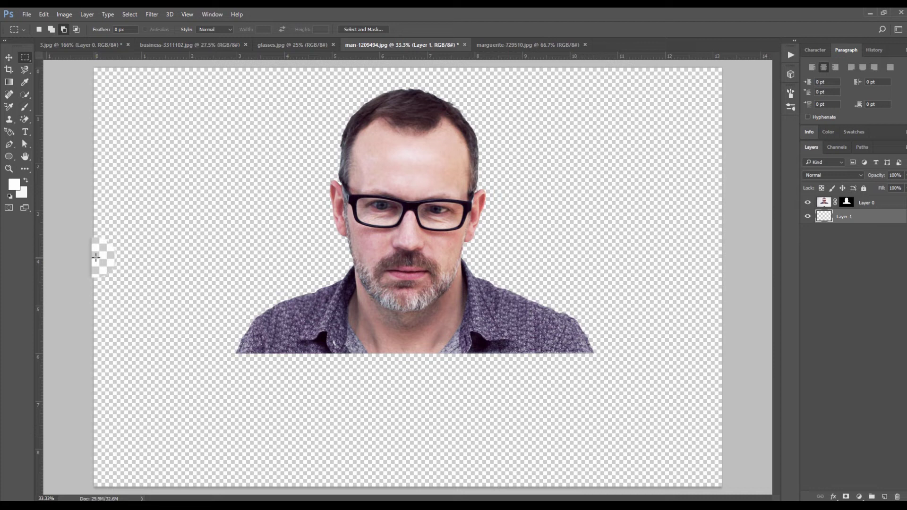
{"action": "key", "text": "shift+F5"}
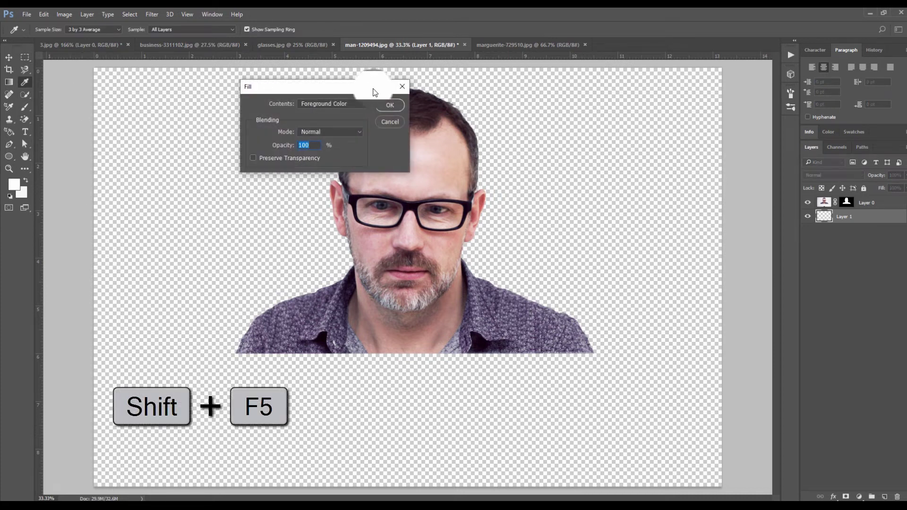
{"action": "left_click", "coordinate": [387, 106]}
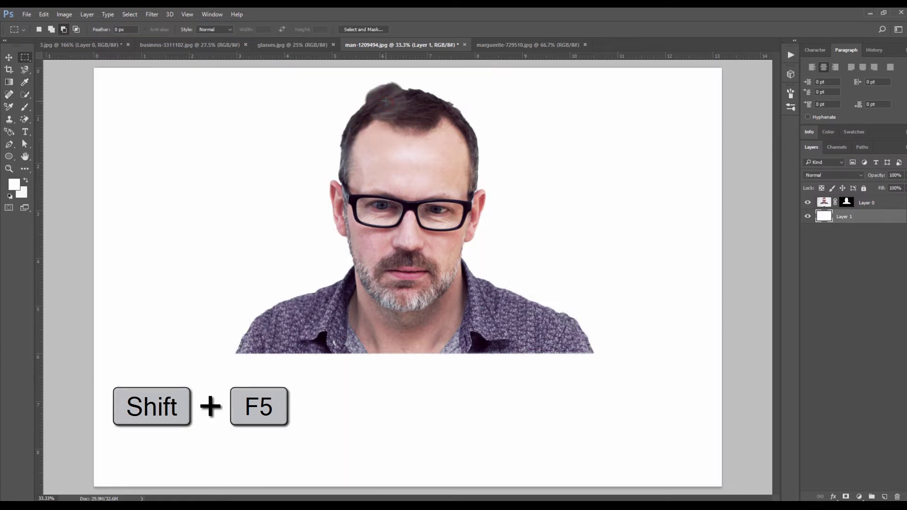
Zoom in and pan over the cut-out's shoulder, glasses, beard and shirt edges against the white.
{"action": "left_click", "coordinate": [8, 169]}
{"action": "mouse_move", "coordinate": [330, 316]}
{"action": "left_mouse_down"}
{"action": "mouse_move", "coordinate": [361, 216]}
{"action": "mouse_move", "coordinate": [505, 112]}
{"action": "left_mouse_up"}
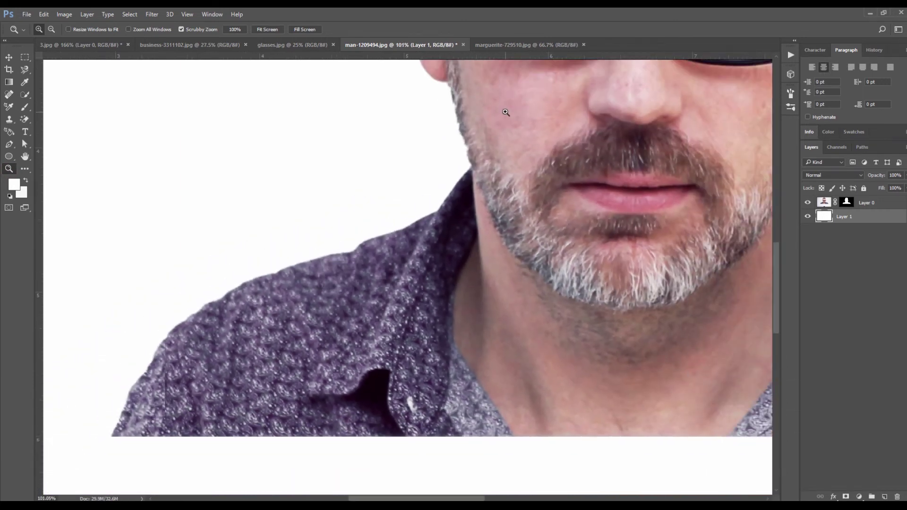
{"action": "mouse_move", "coordinate": [536, 101]}
{"action": "left_mouse_down"}
{"action": "mouse_move", "coordinate": [444, 320]}
{"action": "mouse_move", "coordinate": [389, 136]}
{"action": "left_mouse_up"}
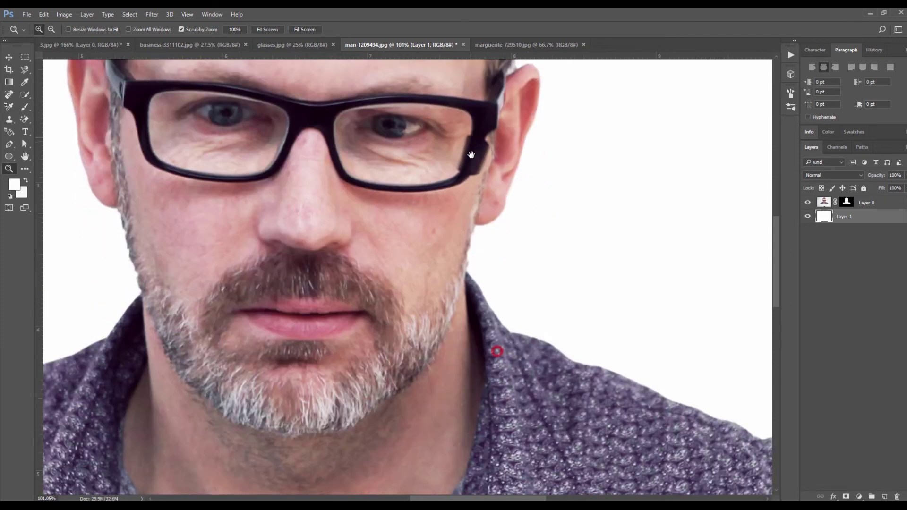
{"action": "left_click_drag", "start_coordinate": [495, 349], "coordinate": [564, 285]}
{"action": "left_click_drag", "start_coordinate": [681, 378], "coordinate": [680, 407]}
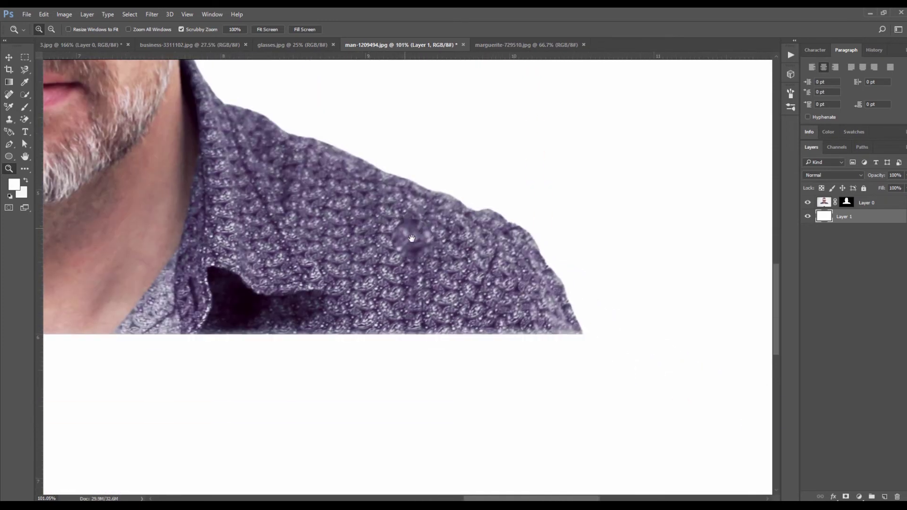
{"action": "left_click_drag", "start_coordinate": [491, 296], "coordinate": [680, 386]}
{"action": "left_click_drag", "start_coordinate": [385, 163], "coordinate": [465, 253]}
{"action": "left_click_drag", "start_coordinate": [395, 210], "coordinate": [487, 360]}
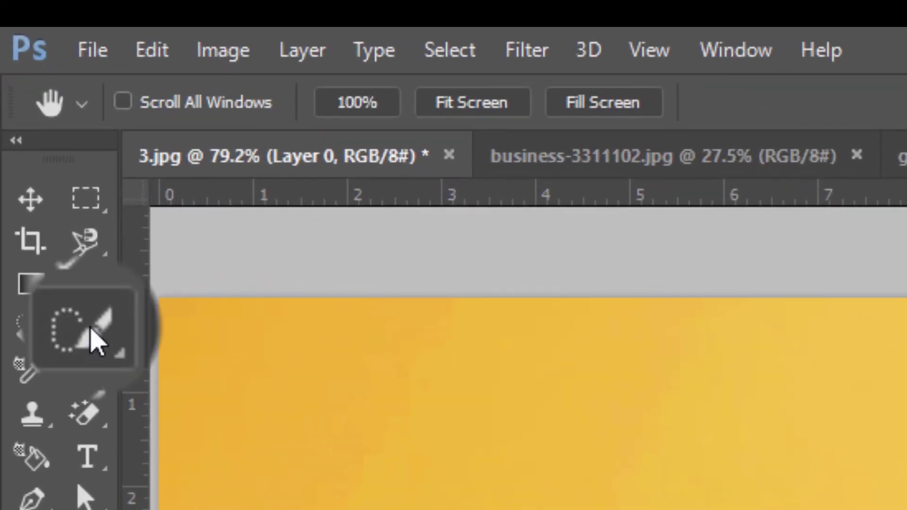
Switch from Quick Selection to the Magic Wand Tool in the tool flyout.
{"action": "left_click", "coordinate": [80, 313]}
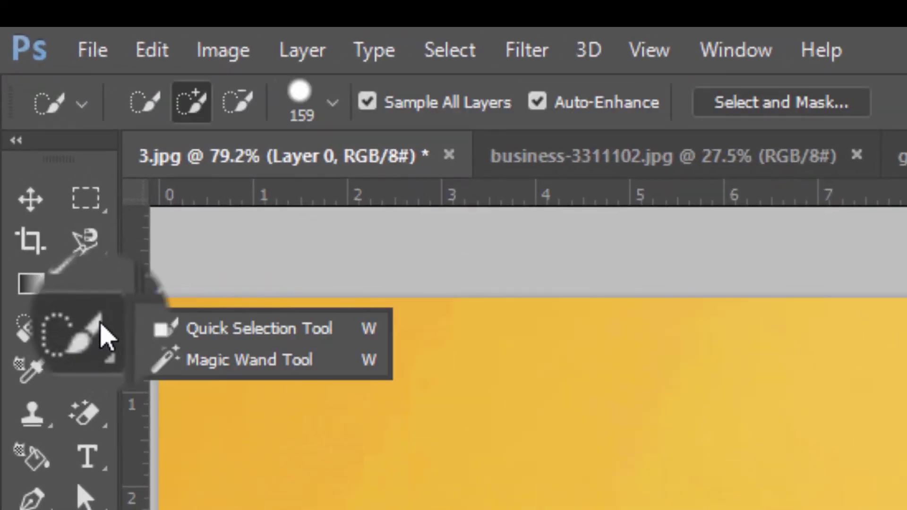
{"action": "left_click", "coordinate": [243, 364]}
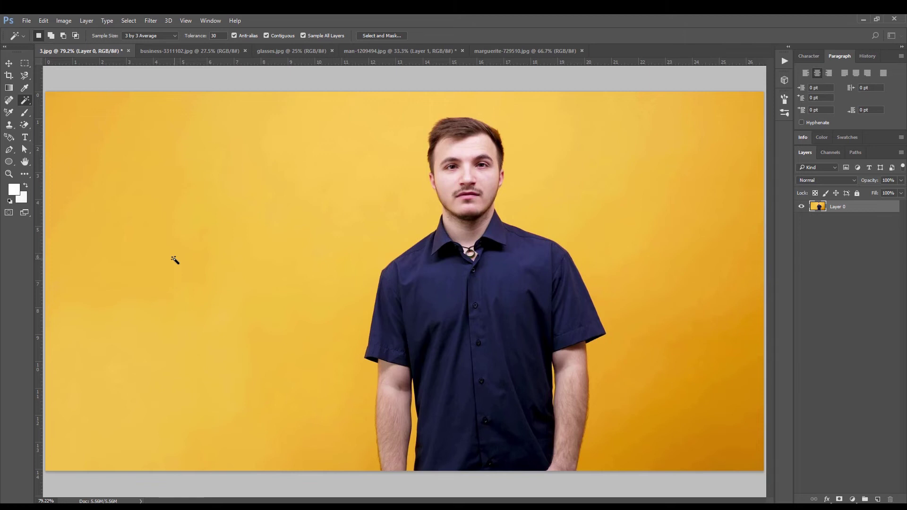
Test a Magic Wand click on the top-left background, then retry at tolerance 10.
{"action": "left_click", "coordinate": [51, 102]}
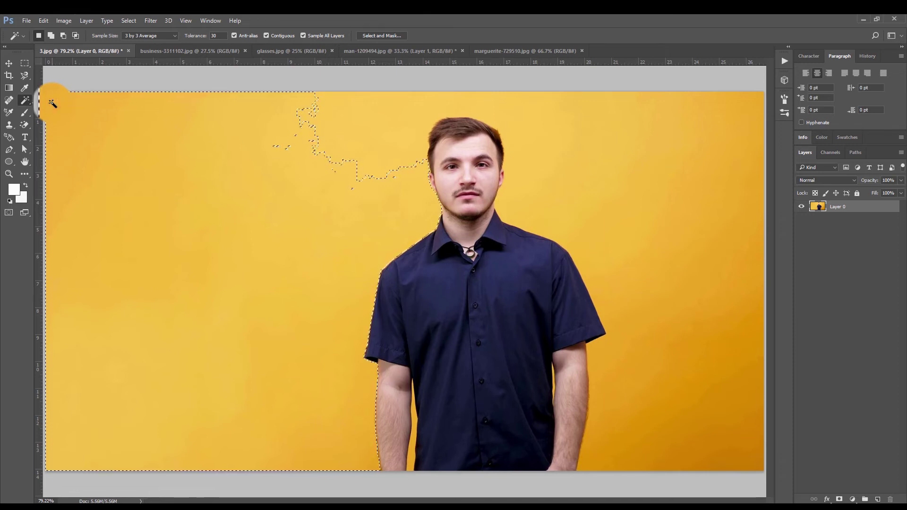
{"action": "key", "text": "ctrl+d"}
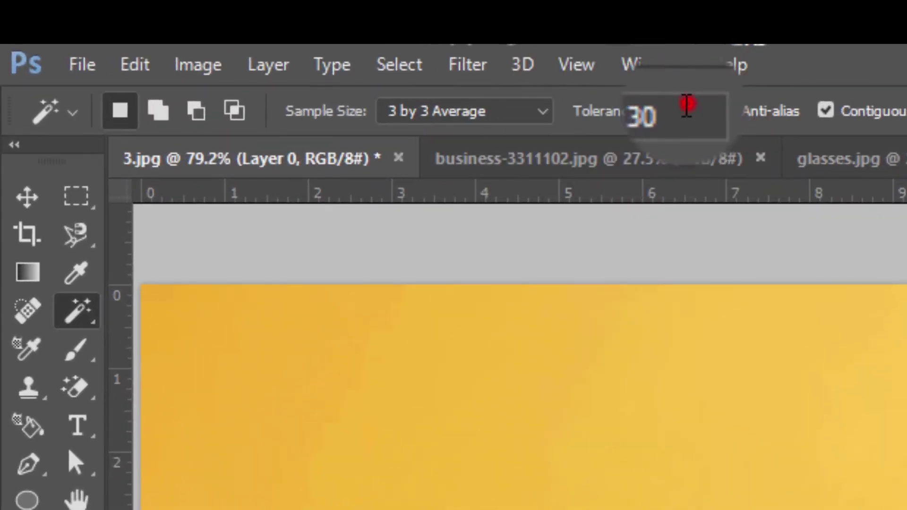
{"action": "left_click", "coordinate": [687, 108]}
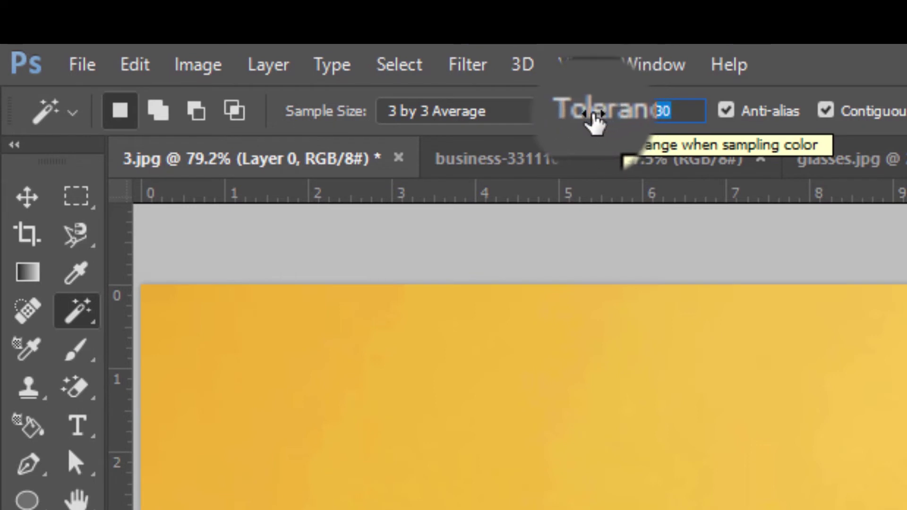
{"action": "type", "text": "10"}
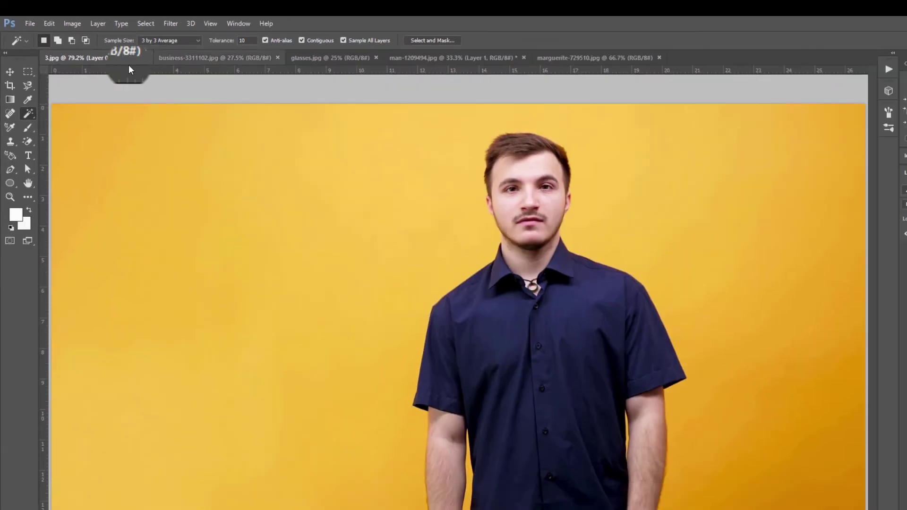
{"action": "left_click", "coordinate": [70, 121]}
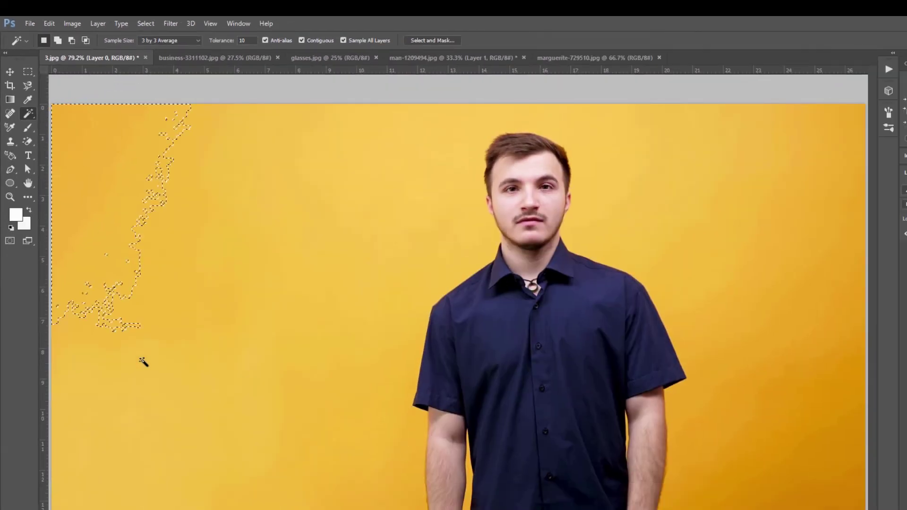
{"action": "left_click", "coordinate": [156, 116]}
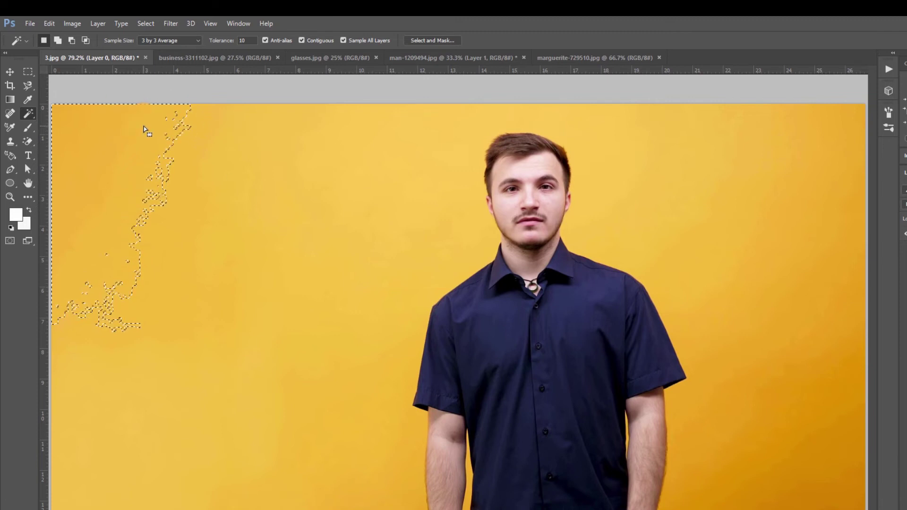
{"action": "left_click", "coordinate": [144, 129]}
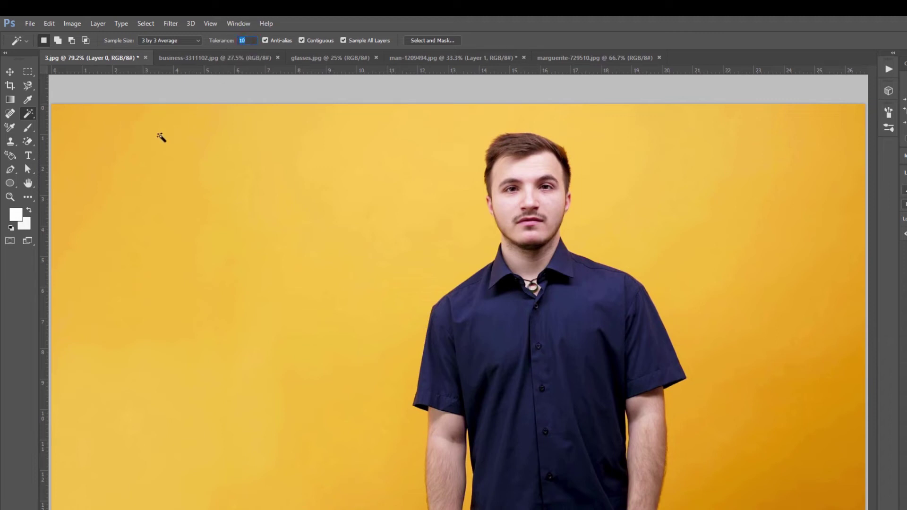
Retry the top-left background selection at tolerances 3 and 50, clearing each result.
{"action": "type", "text": "3"}
{"action": "left_click", "coordinate": [59, 111]}
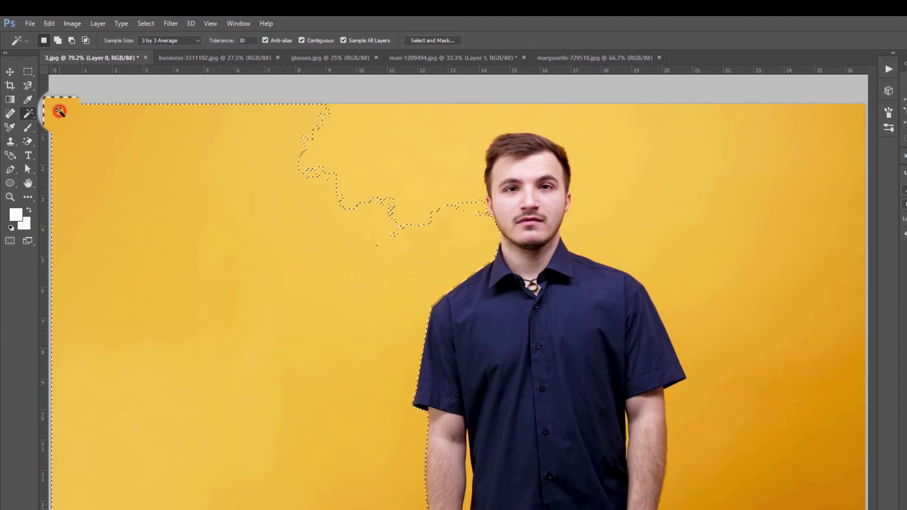
{"action": "key", "text": "ctrl+d"}
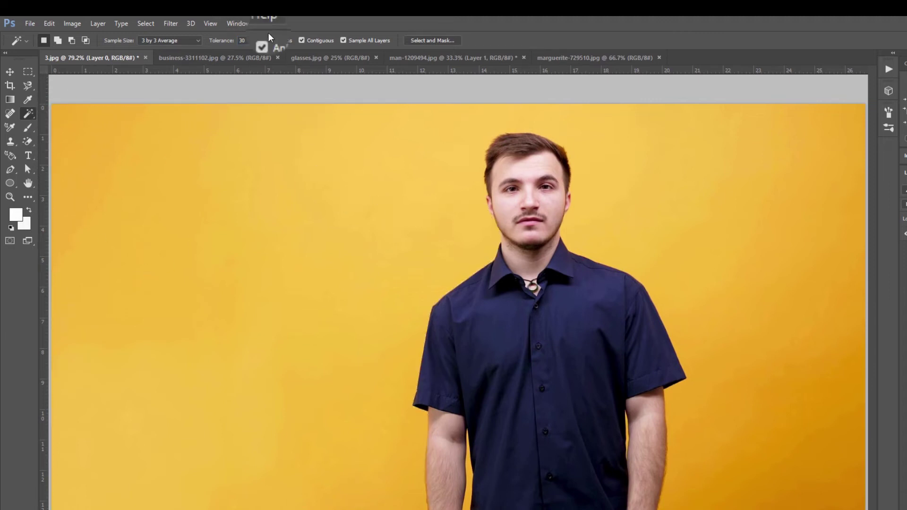
{"action": "left_click", "coordinate": [243, 40]}
{"action": "type", "text": "50"}
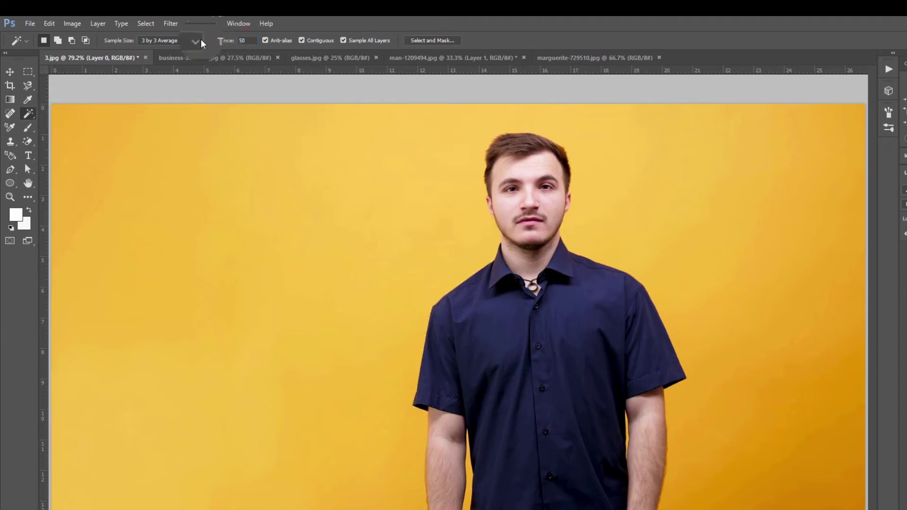
{"action": "left_click", "coordinate": [71, 117]}
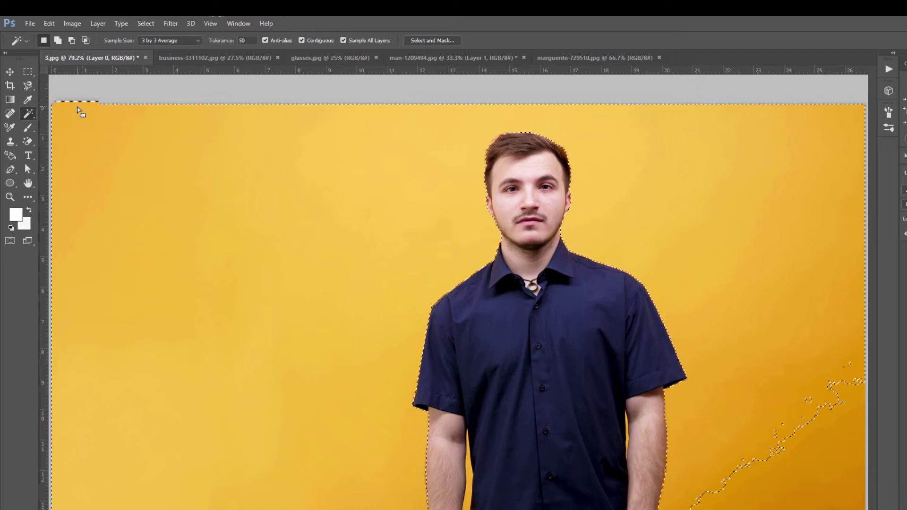
{"action": "left_click", "coordinate": [95, 101]}
At tolerance 30, select the left yellow background and switch to Add to selection.
{"action": "left_click", "coordinate": [248, 41]}
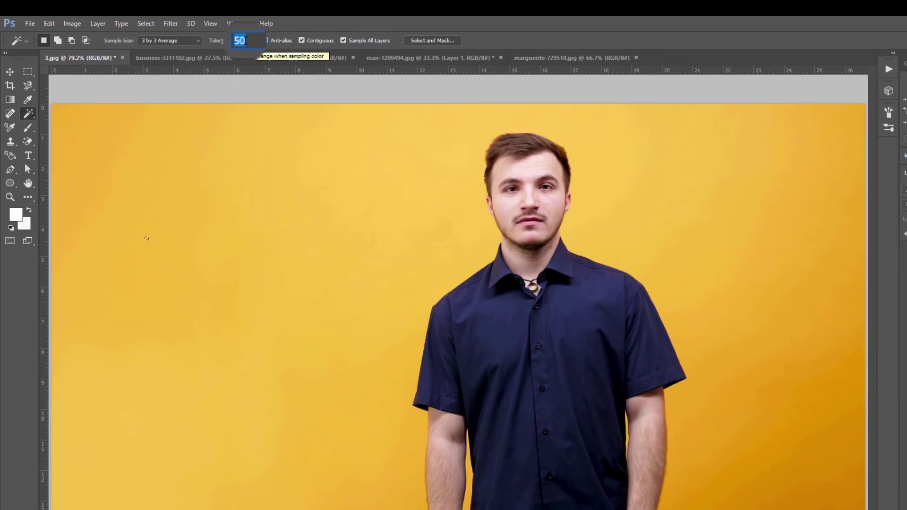
{"action": "type", "text": "30"}
{"action": "left_click", "coordinate": [70, 115]}
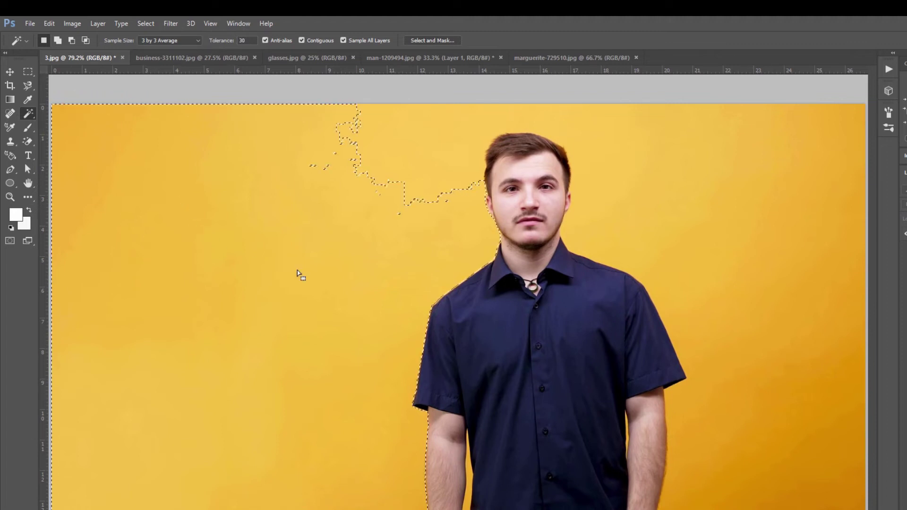
{"action": "left_click", "coordinate": [354, 113], "text": "shift"}
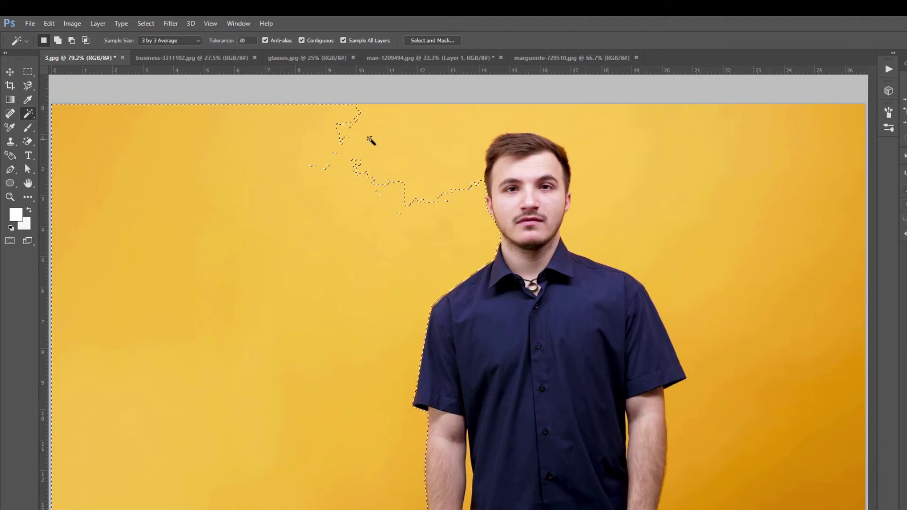
{"action": "left_click", "coordinate": [351, 140], "text": "shift"}
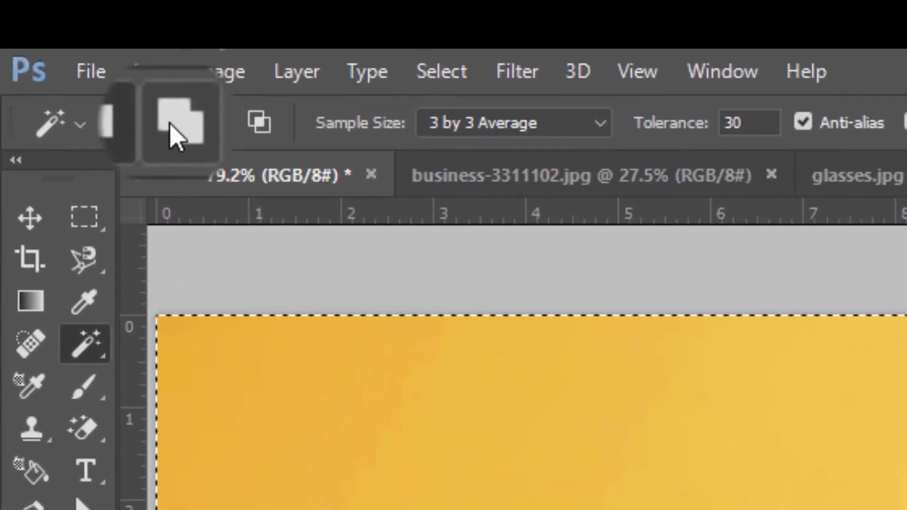
{"action": "left_click", "coordinate": [56, 41]}
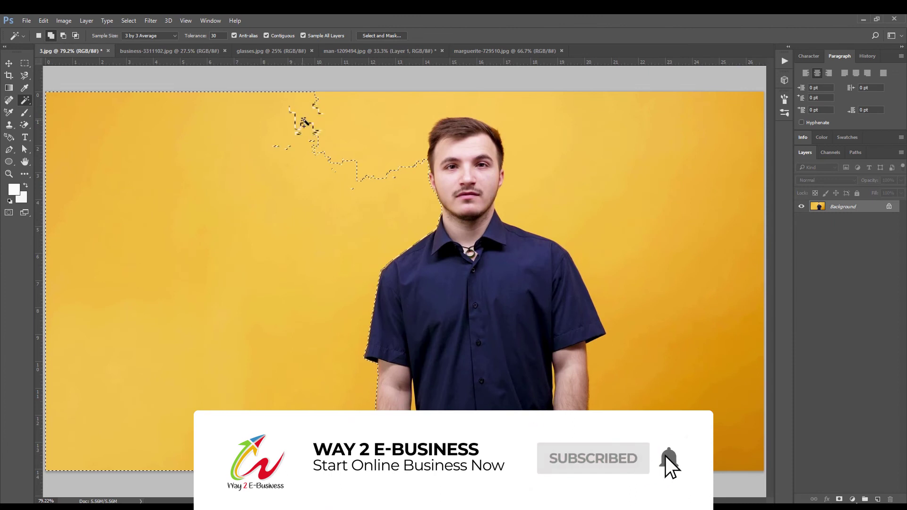
Add the yellow areas around the head and the upper and lower right to the Magic Wand selection.
{"action": "left_click", "coordinate": [304, 122]}
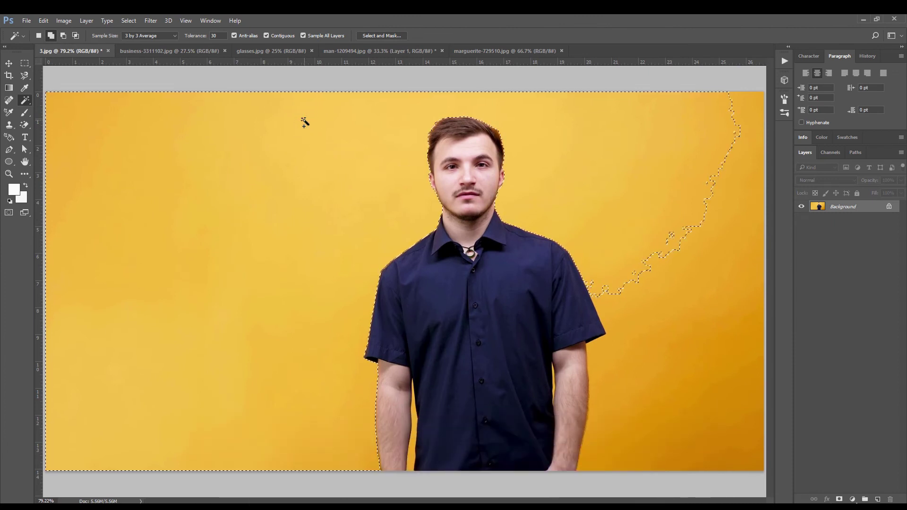
{"action": "left_click", "coordinate": [721, 170]}
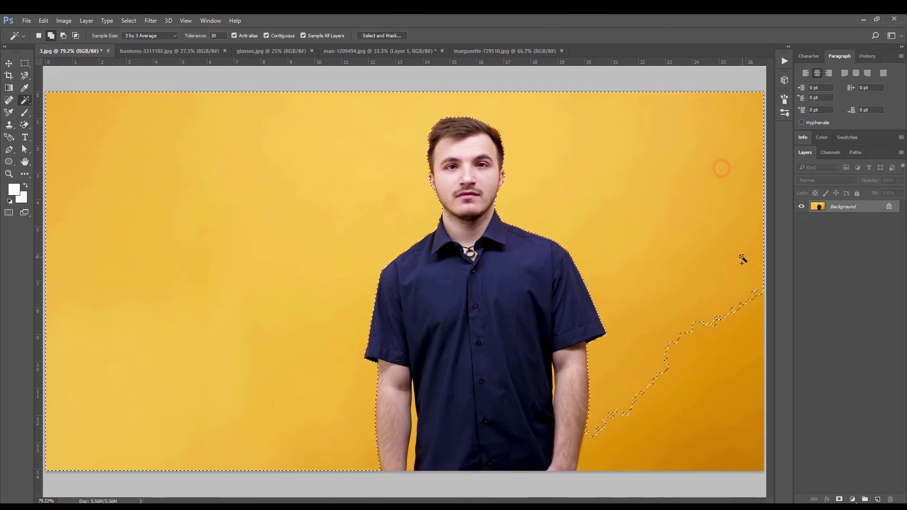
{"action": "left_click", "coordinate": [714, 326]}
{"action": "left_click", "coordinate": [720, 468]}
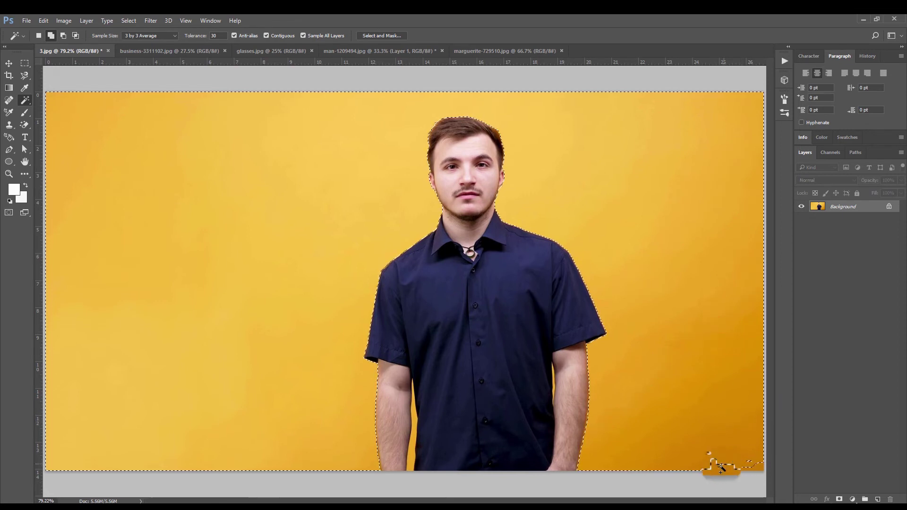
{"action": "left_click", "coordinate": [720, 467]}
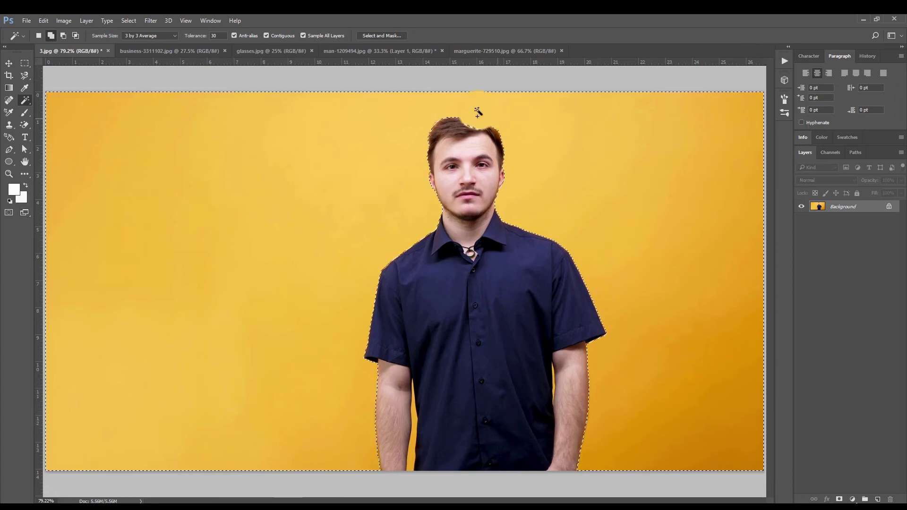
{"action": "left_click", "coordinate": [8, 173]}
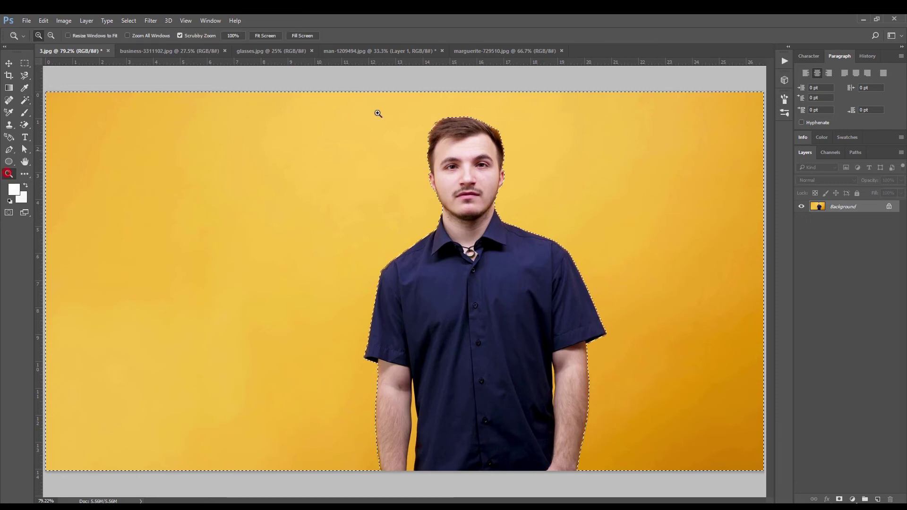
Zoom to about 296% on the face and pan down to the man's right arm.
{"action": "left_click", "coordinate": [446, 153]}
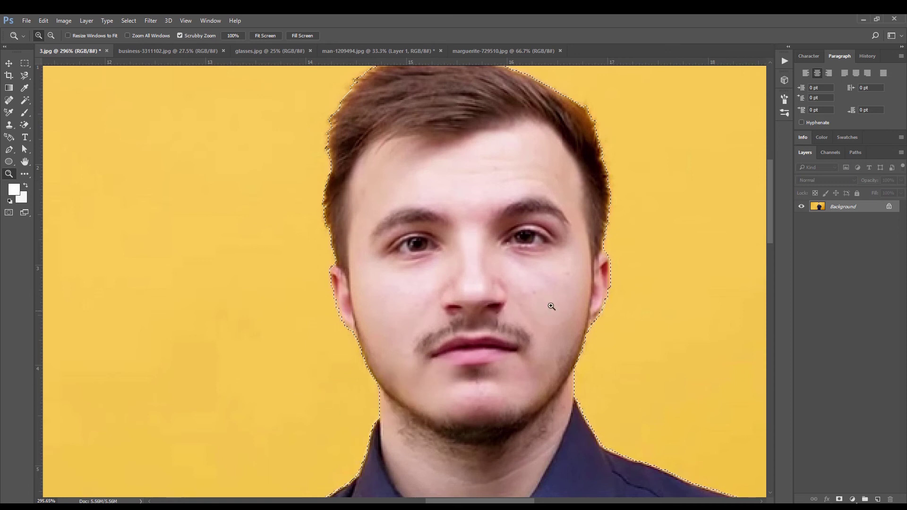
{"action": "left_click", "coordinate": [515, 411]}
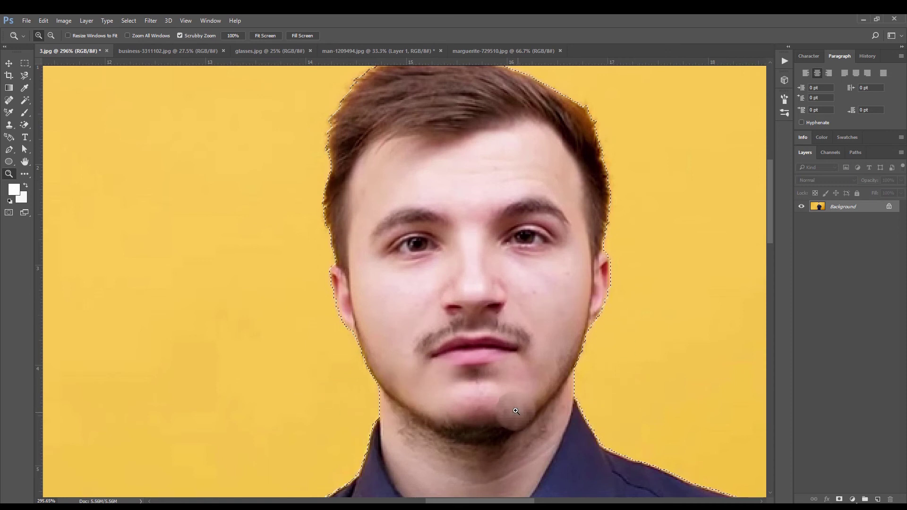
{"action": "left_click_drag", "start_coordinate": [516, 411], "coordinate": [495, 47]}
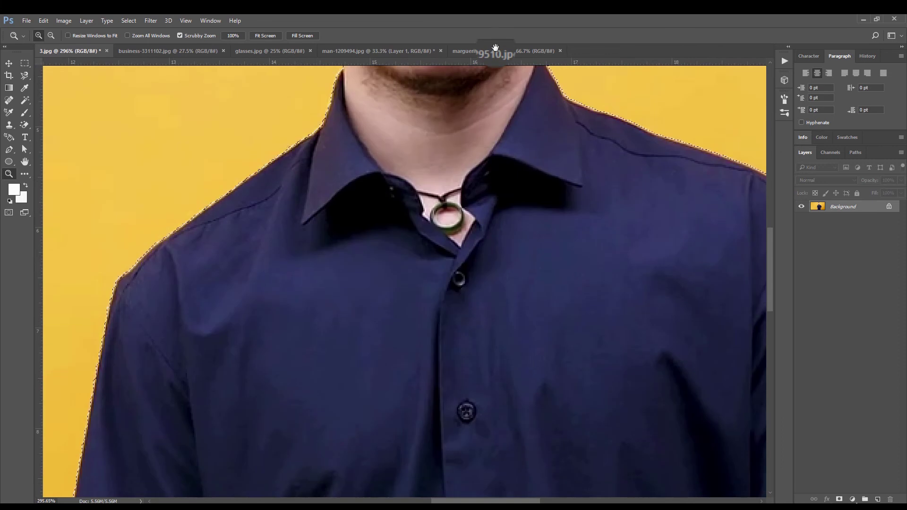
{"action": "left_click_drag", "start_coordinate": [603, 382], "coordinate": [348, 57]}
{"action": "mouse_move", "coordinate": [439, 354]}
{"action": "left_mouse_down"}
{"action": "mouse_move", "coordinate": [474, 190]}
{"action": "mouse_move", "coordinate": [450, 275]}
{"action": "left_mouse_up"}
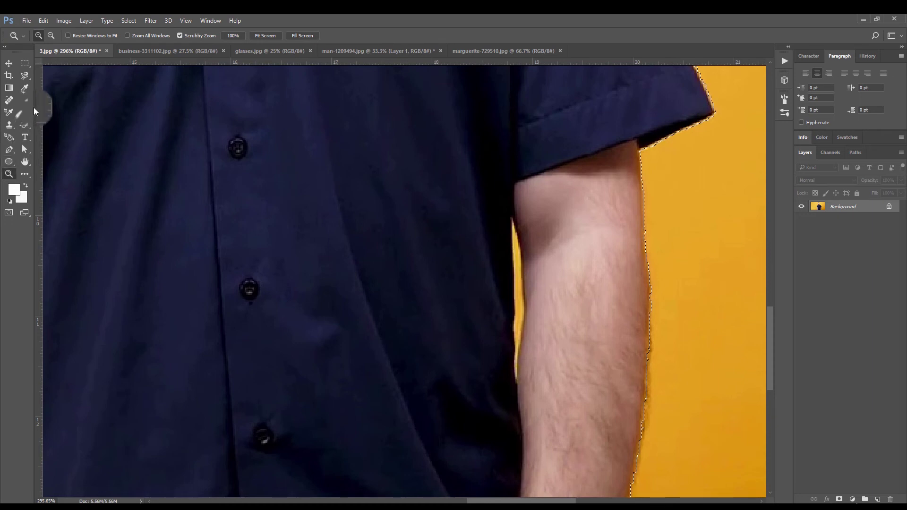
Add the yellow slivers beside the right arm, undoing a pick that grabbed skin.
{"action": "left_click", "coordinate": [20, 102]}
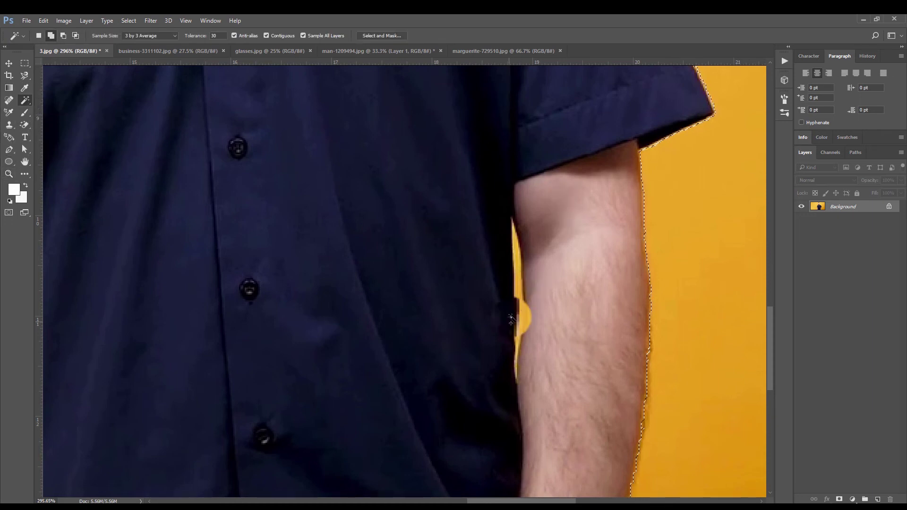
{"action": "left_click", "coordinate": [518, 300]}
{"action": "left_click", "coordinate": [517, 345]}
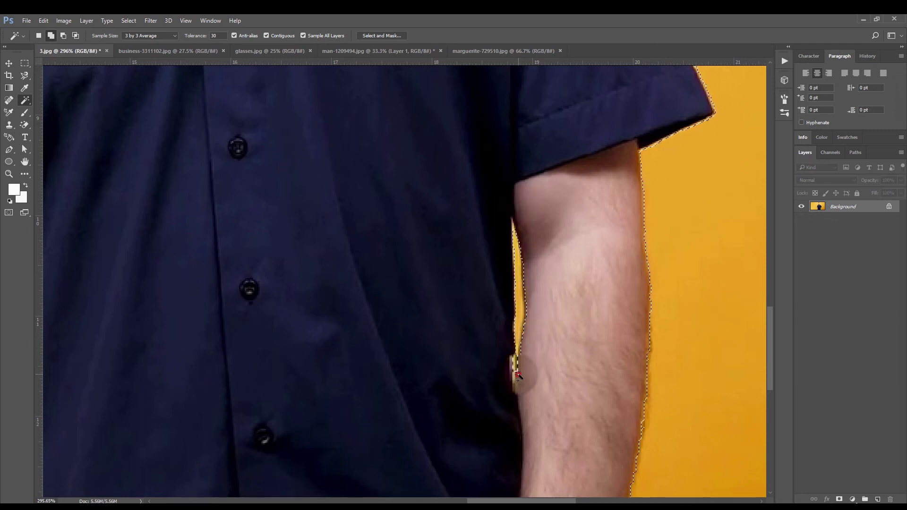
{"action": "left_click", "coordinate": [602, 303]}
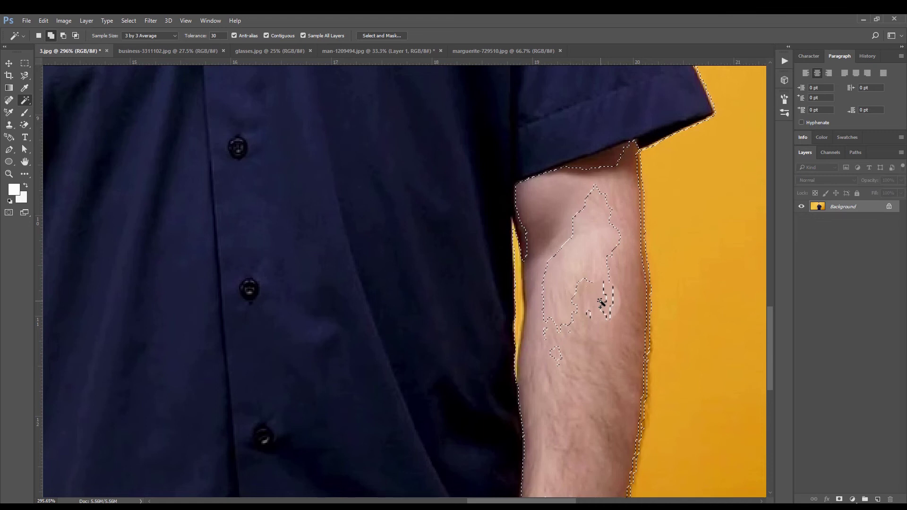
{"action": "key", "text": "ctrl+z"}
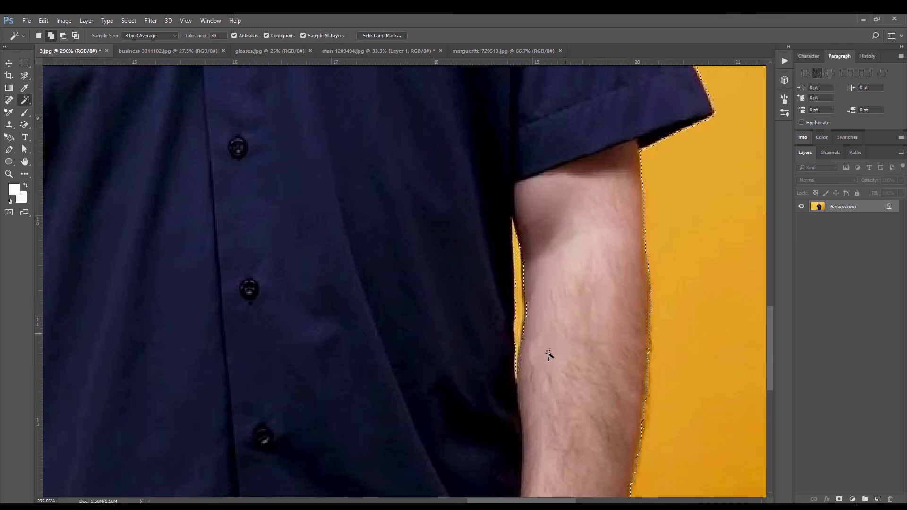
{"action": "left_click", "coordinate": [513, 229]}
{"action": "left_click", "coordinate": [517, 335]}
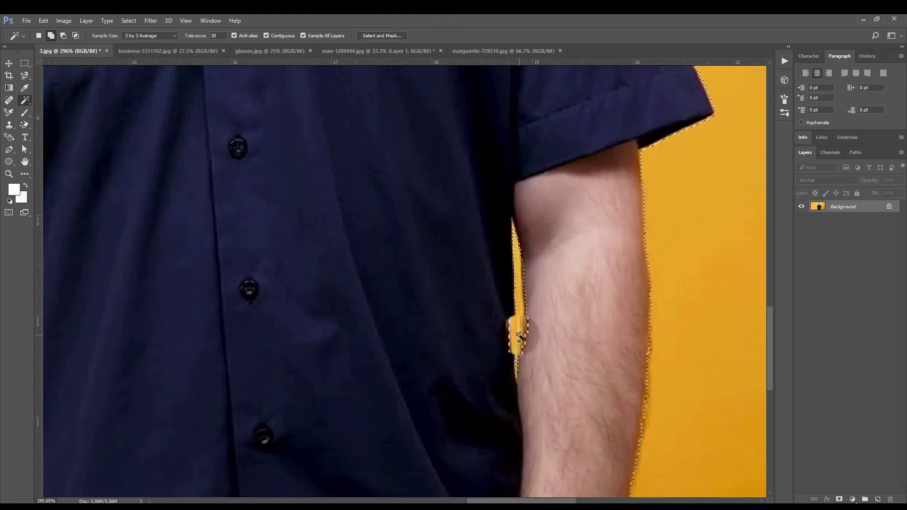
Lower Magic Wand Tolerance to 10 and add the remaining yellow along the arm's edge.
{"action": "left_click", "coordinate": [220, 34]}
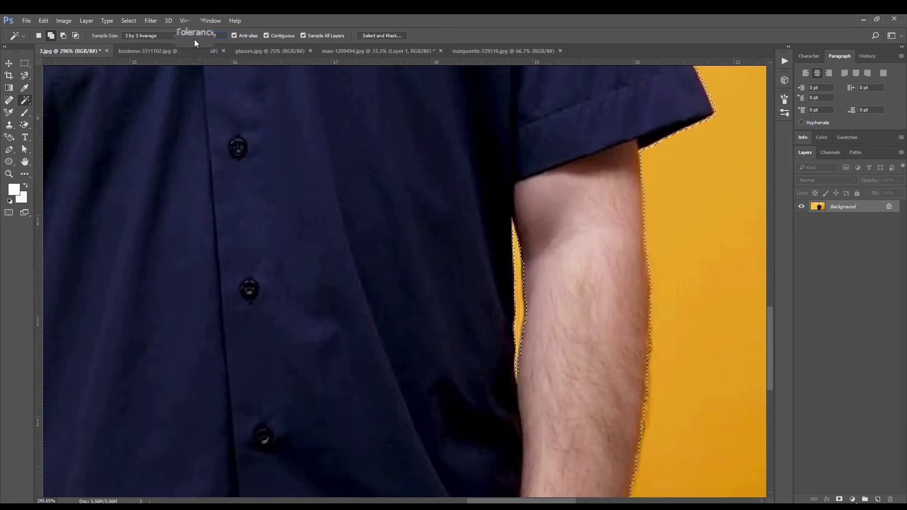
{"action": "type", "text": "10"}
{"action": "left_click", "coordinate": [516, 238]}
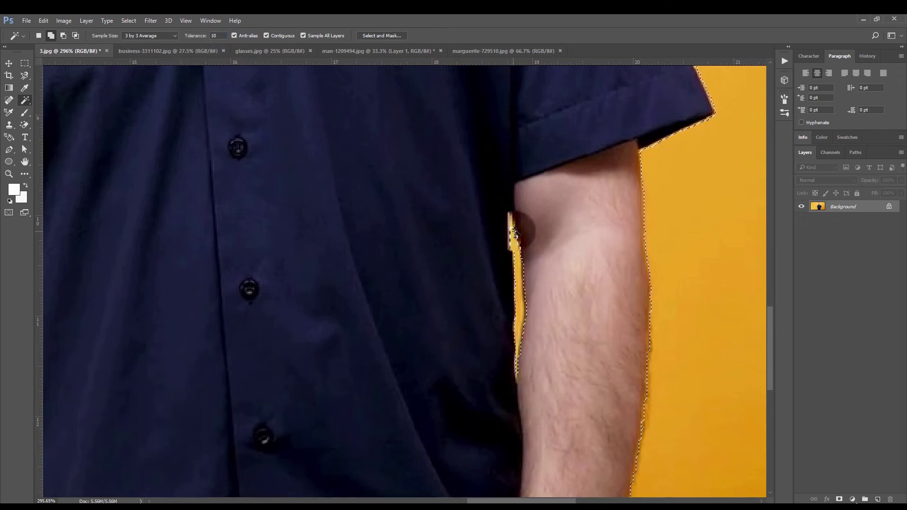
{"action": "left_click", "coordinate": [514, 366]}
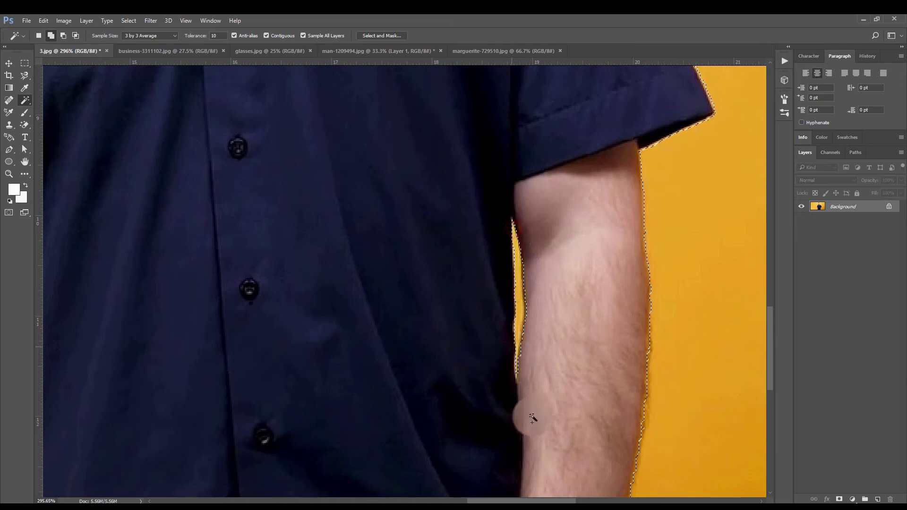
{"action": "left_click", "coordinate": [514, 373]}
{"action": "left_click", "coordinate": [517, 370]}
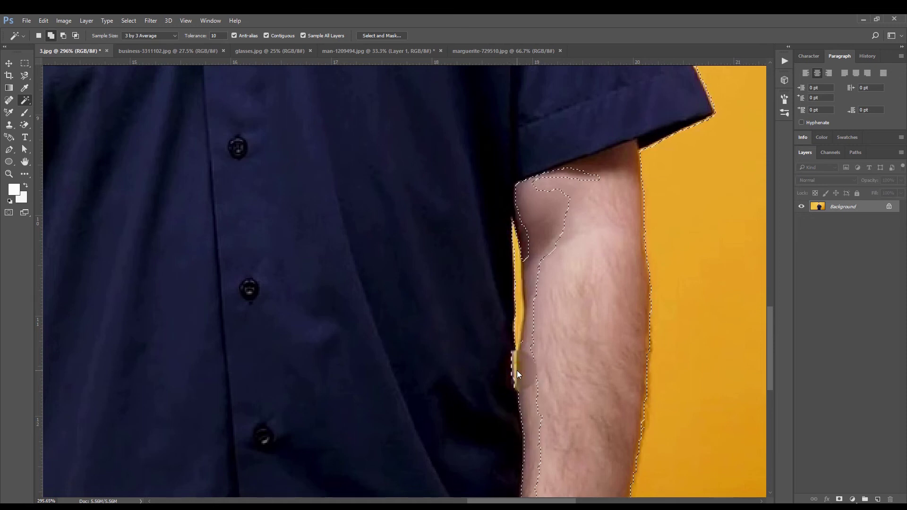
{"action": "key", "text": "ctrl+z"}
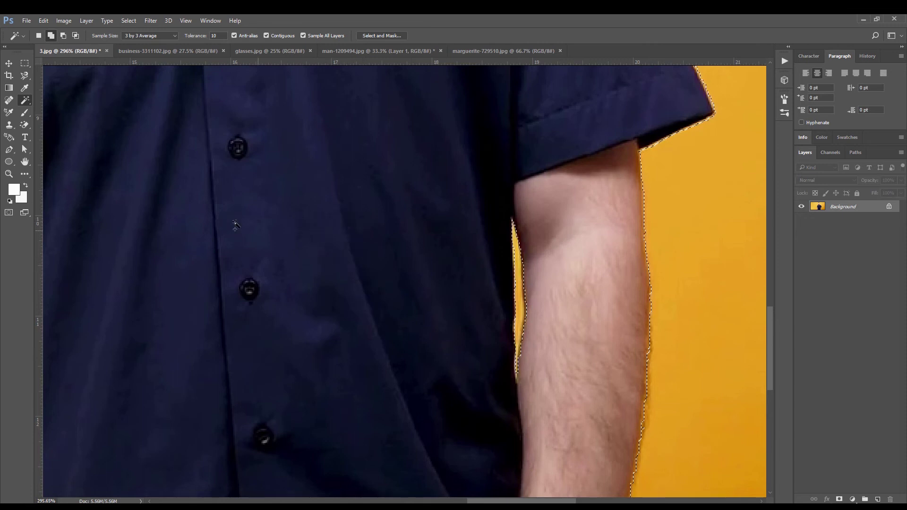
Add the yellow strips between the other arm and shirt, then fit the whole image on screen.
{"action": "left_click_drag", "start_coordinate": [401, 202], "coordinate": [555, 204]}
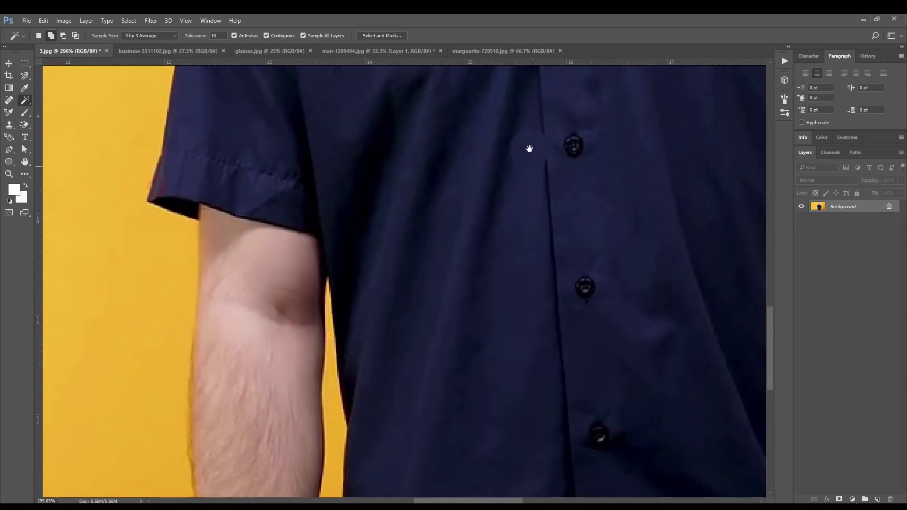
{"action": "mouse_move", "coordinate": [503, 297]}
{"action": "left_mouse_down"}
{"action": "mouse_move", "coordinate": [474, 222]}
{"action": "mouse_move", "coordinate": [458, 274]}
{"action": "left_mouse_up"}
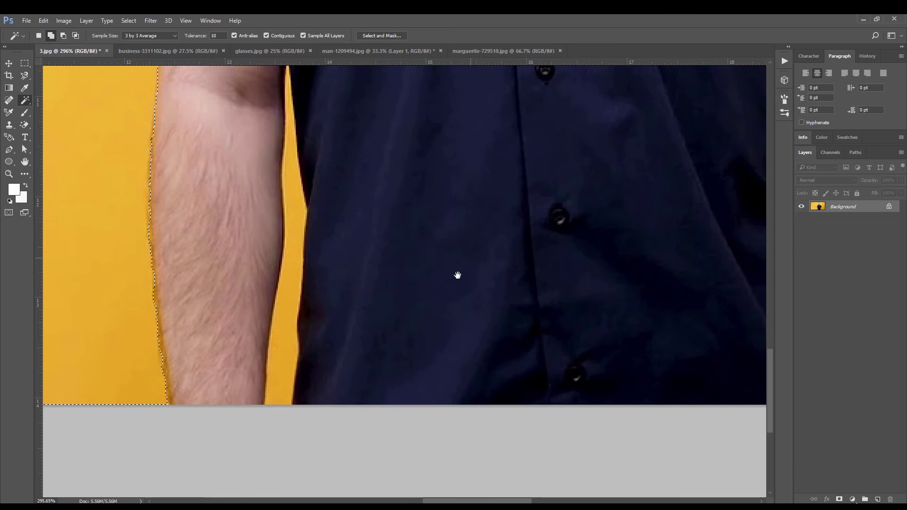
{"action": "left_click", "coordinate": [276, 395]}
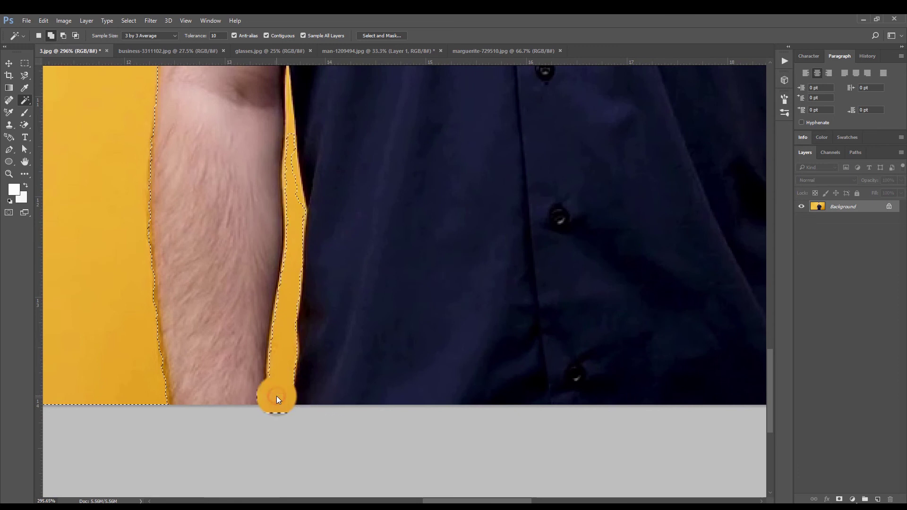
{"action": "left_click", "coordinate": [294, 143]}
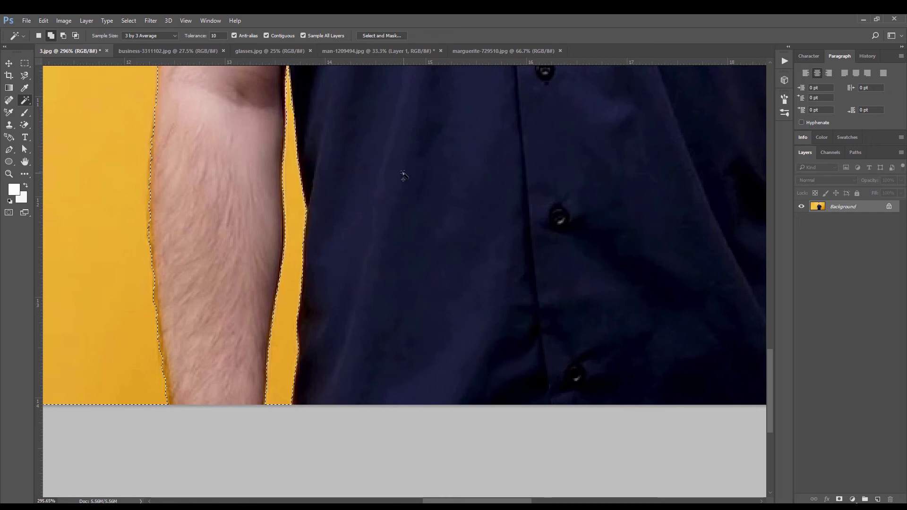
{"action": "left_click_drag", "start_coordinate": [387, 116], "coordinate": [363, 186]}
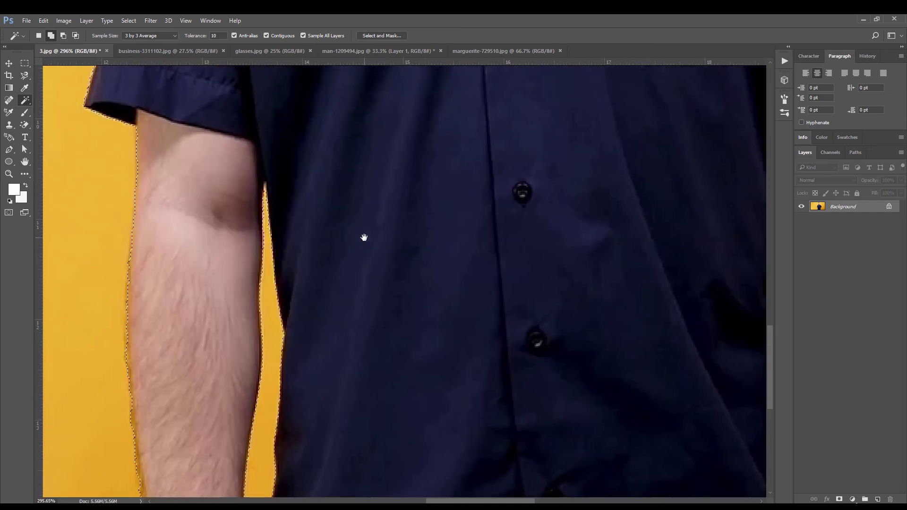
{"action": "scroll", "coordinate": [362, 186], "scroll_direction": "down", "scroll_amount": 1}
{"action": "left_click_drag", "start_coordinate": [363, 186], "coordinate": [349, 216]}
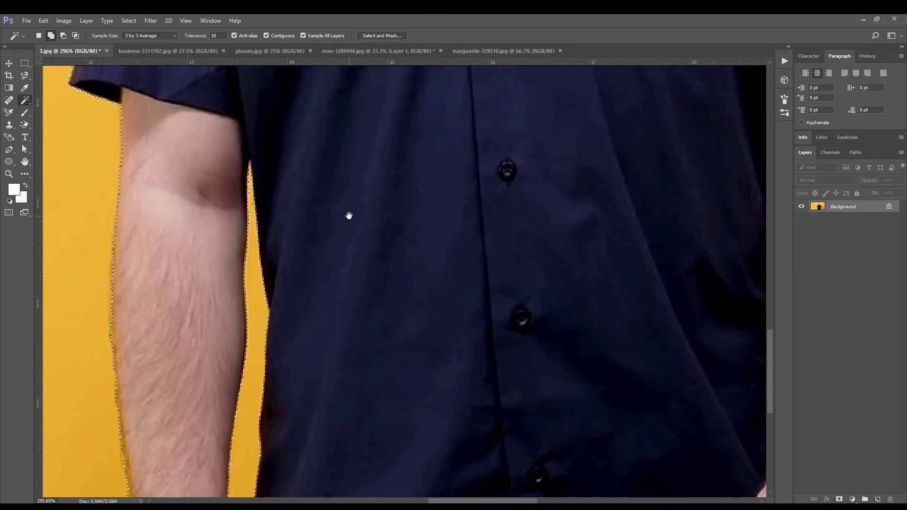
{"action": "left_click", "coordinate": [24, 160]}
{"action": "double_click", "coordinate": [24, 160]}
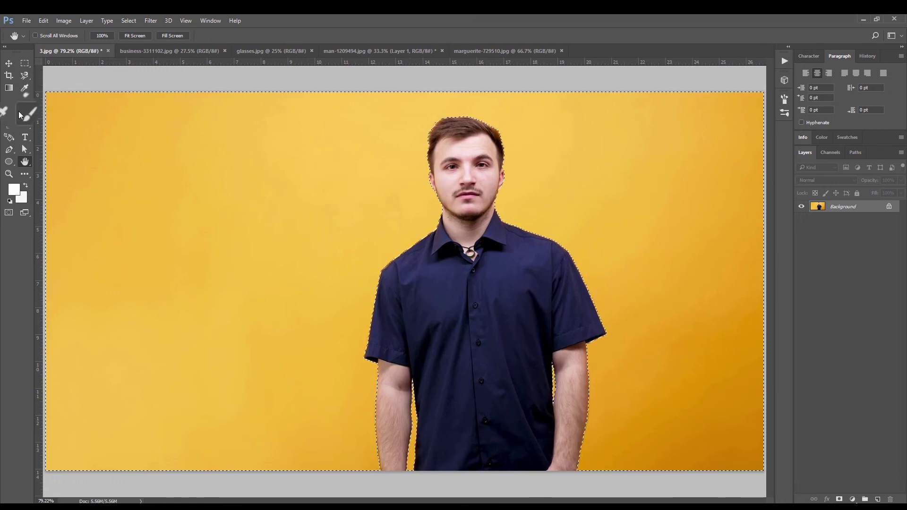
{"action": "left_click", "coordinate": [25, 100]}
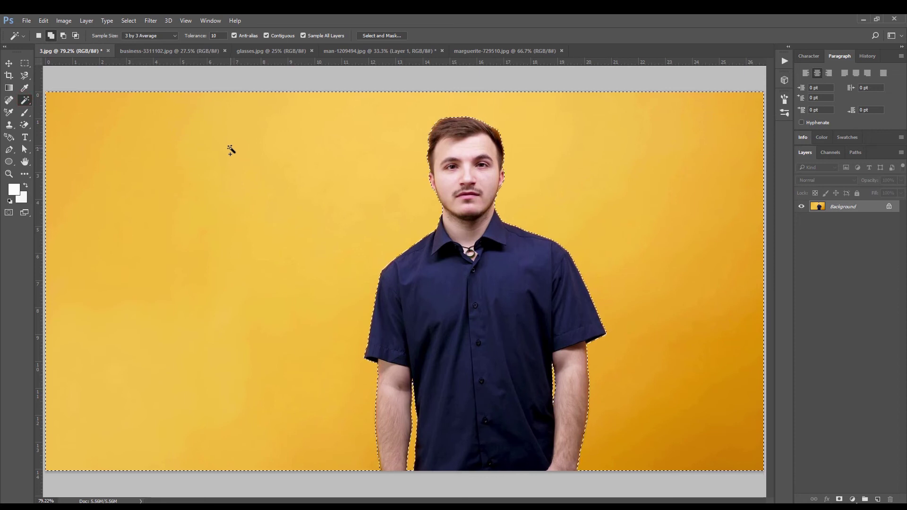
Invert the selection to just the man and unlock the Background into Layer 0.
{"action": "right_click", "coordinate": [230, 150]}
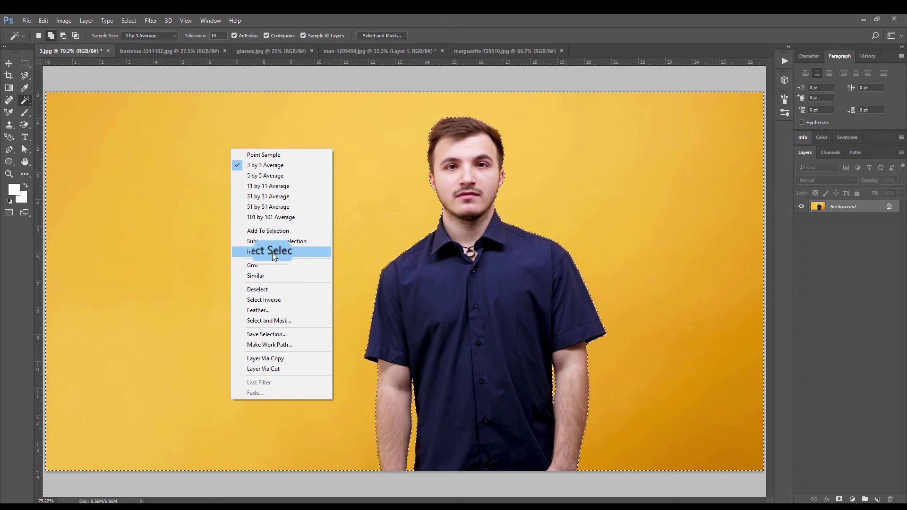
{"action": "left_click", "coordinate": [272, 300]}
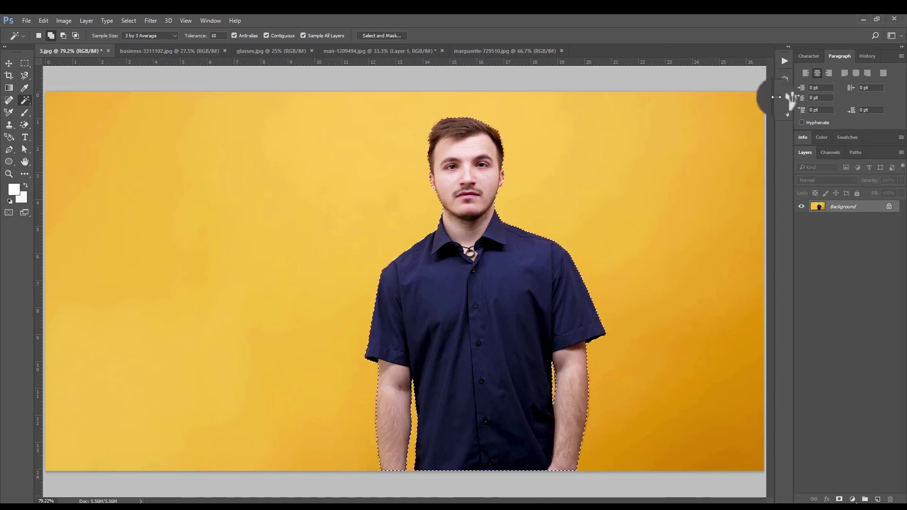
{"action": "left_click", "coordinate": [889, 207]}
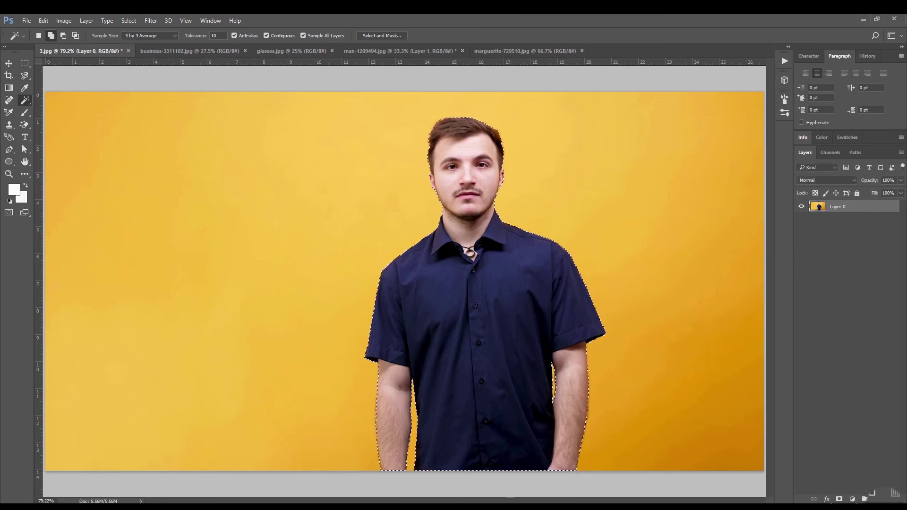
Mask Layer 0 to hide the yellow backdrop, then zoom in to inspect the face edges.
{"action": "left_click", "coordinate": [837, 498]}
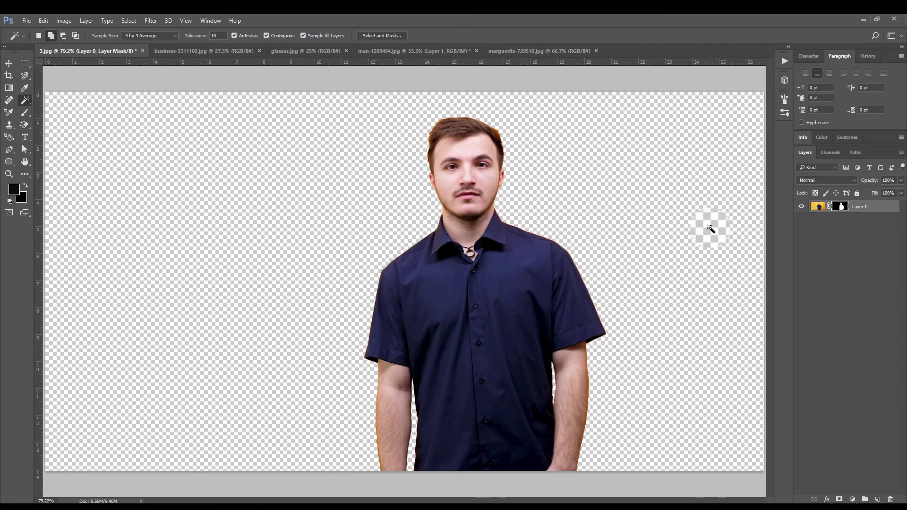
{"action": "left_click", "coordinate": [8, 173]}
{"action": "mouse_move", "coordinate": [429, 178]}
{"action": "left_mouse_down"}
{"action": "mouse_move", "coordinate": [509, 216]}
{"action": "mouse_move", "coordinate": [415, 129]}
{"action": "left_mouse_up"}
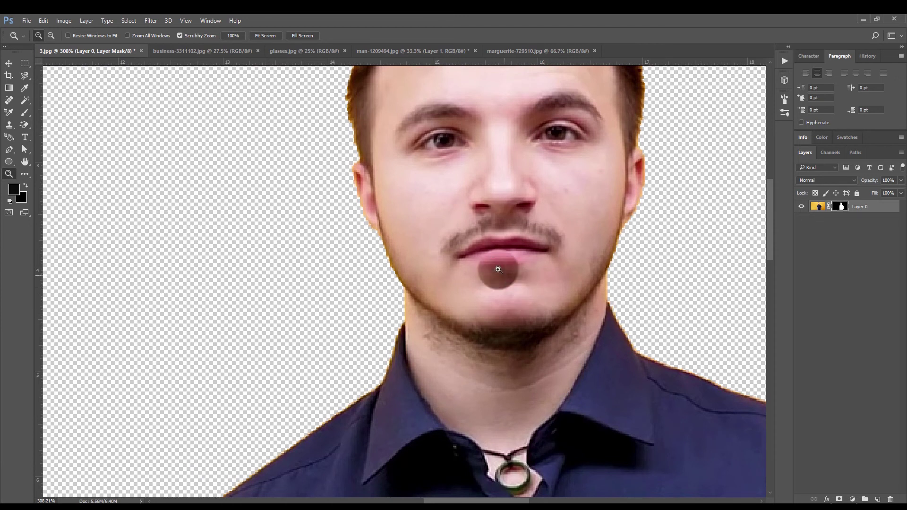
{"action": "mouse_move", "coordinate": [420, 208]}
{"action": "left_mouse_down"}
{"action": "mouse_move", "coordinate": [396, 214]}
{"action": "mouse_move", "coordinate": [402, 347]}
{"action": "left_mouse_up"}
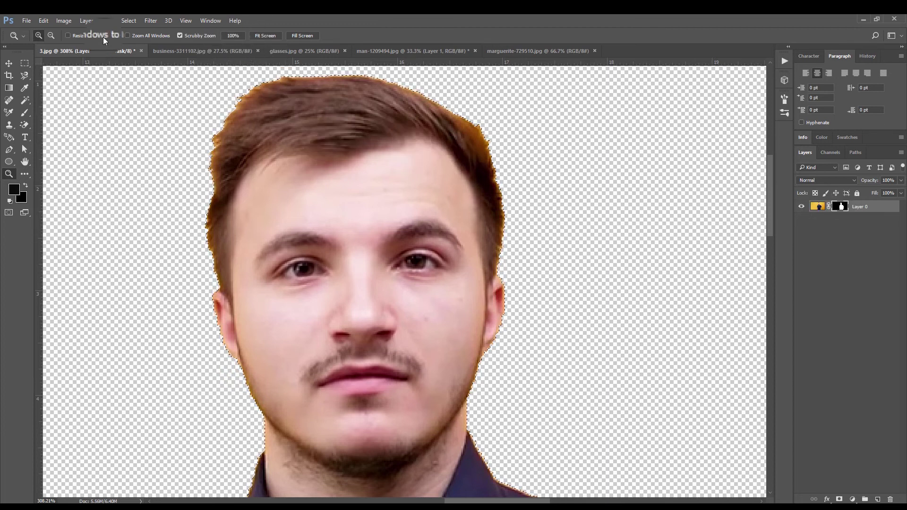
{"action": "left_click", "coordinate": [25, 100]}
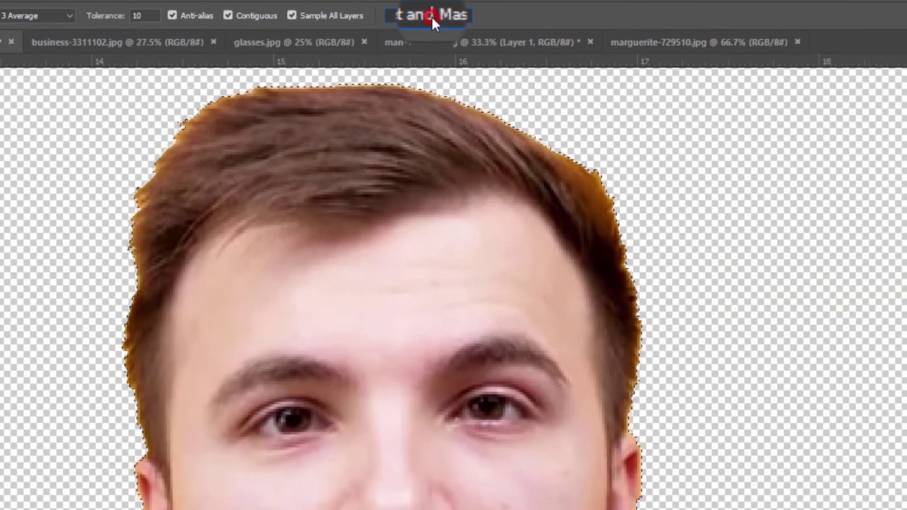
In Select and Mask, brush the hairline with Refine Edge and enter Shift Edge -100%.
{"action": "left_click", "coordinate": [844, 89]}
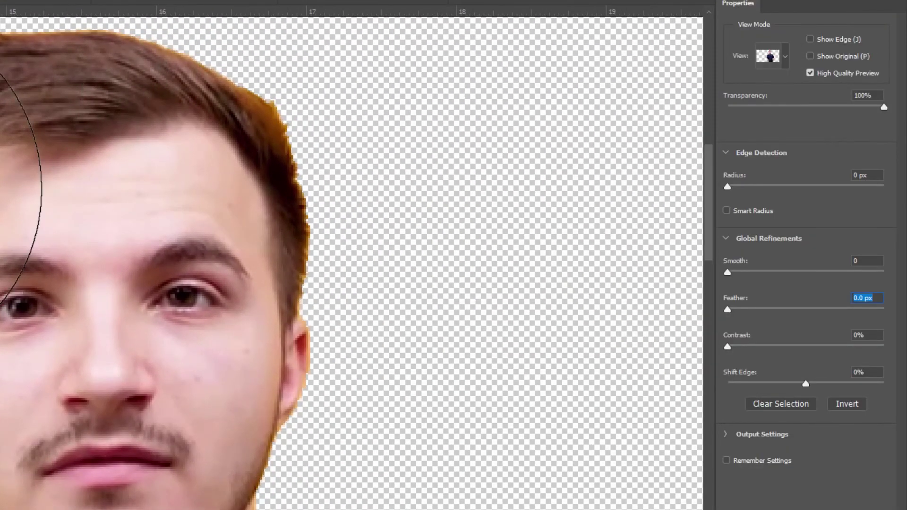
{"action": "left_click_drag", "start_coordinate": [152, 148], "coordinate": [198, 171]}
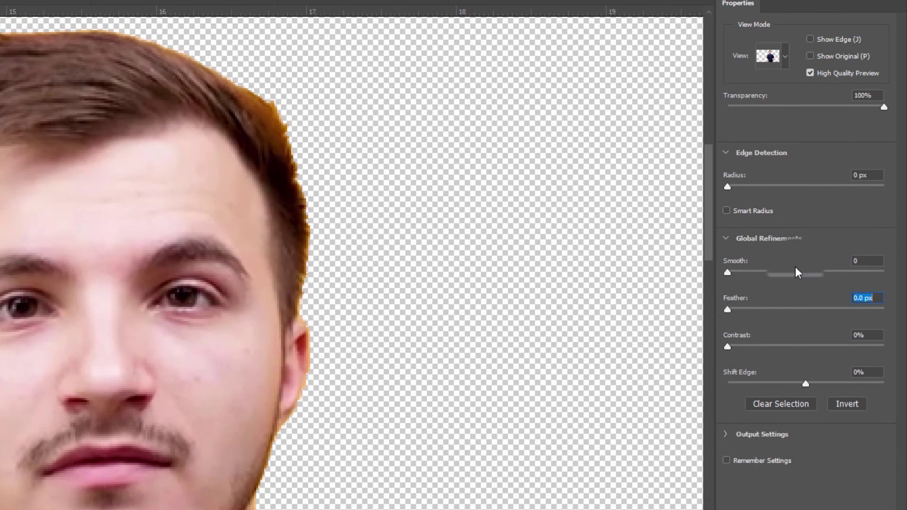
{"action": "key", "text": "Tab"}
{"action": "key", "text": "Tab"}
{"action": "type", "text": "-100"}
{"action": "key", "text": "Return"}
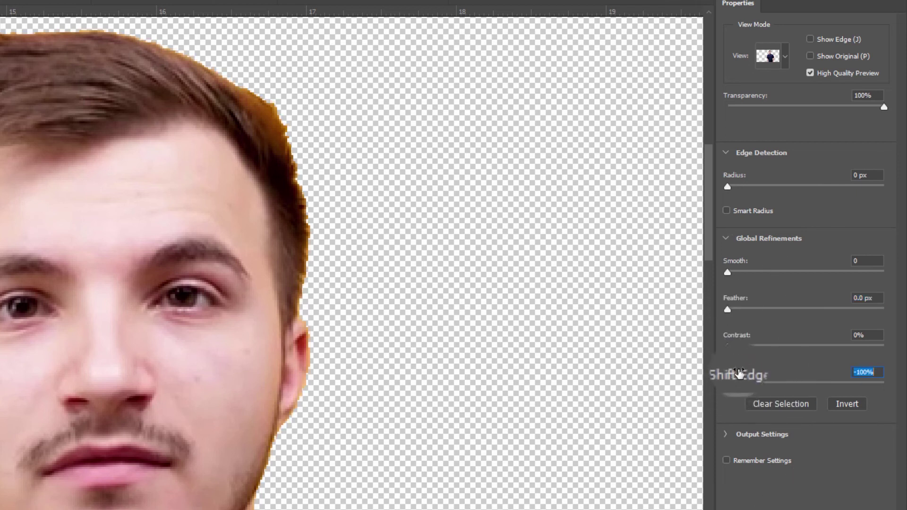
Experiment with the Feather and Smooth sliders, resetting and fine-tuning the edge softness.
{"action": "left_click_drag", "start_coordinate": [727, 307], "coordinate": [737, 305]}
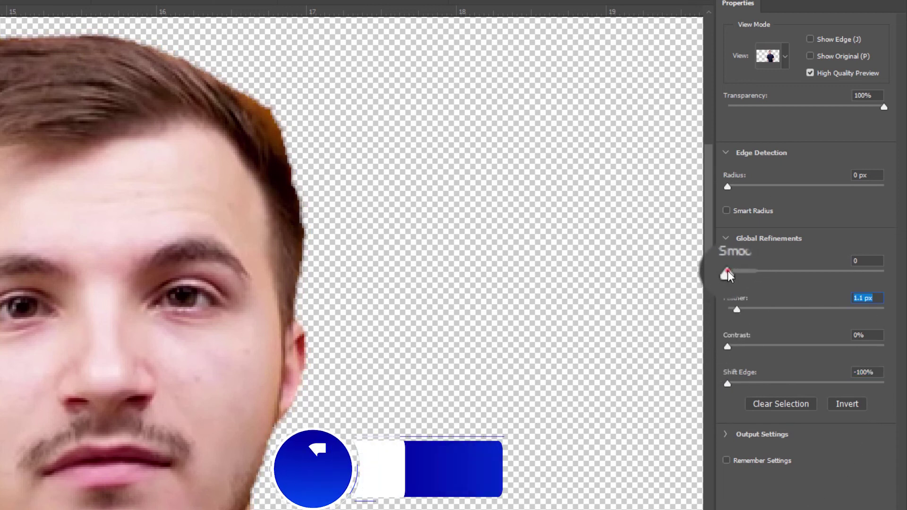
{"action": "left_click_drag", "start_coordinate": [729, 273], "coordinate": [749, 277]}
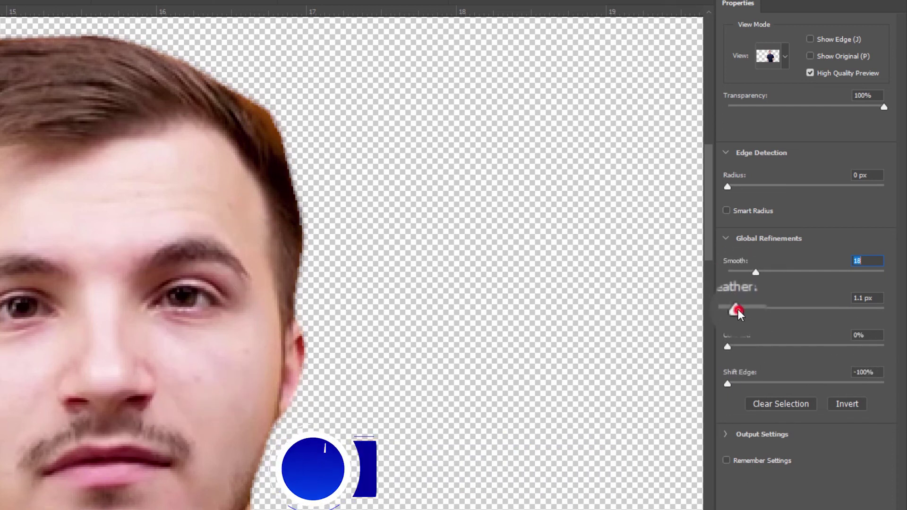
{"action": "left_click_drag", "start_coordinate": [738, 309], "coordinate": [727, 309]}
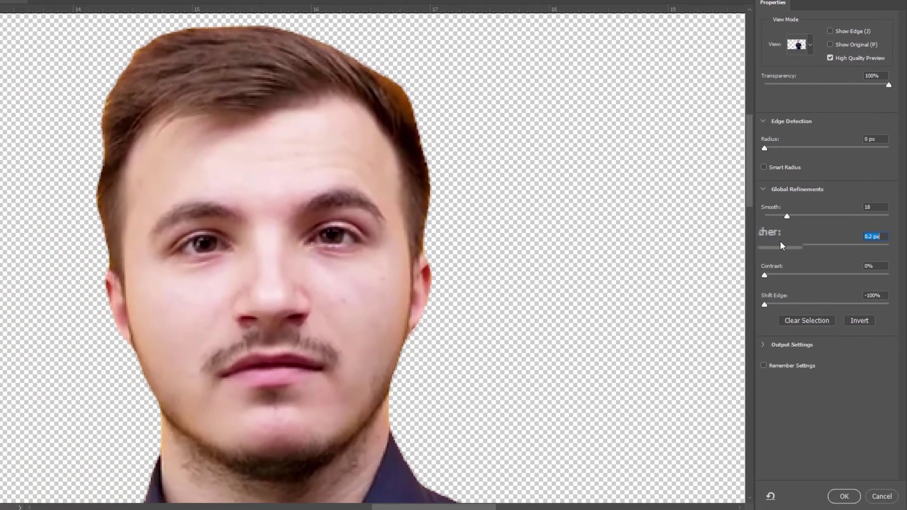
{"action": "left_click_drag", "start_coordinate": [780, 246], "coordinate": [763, 247]}
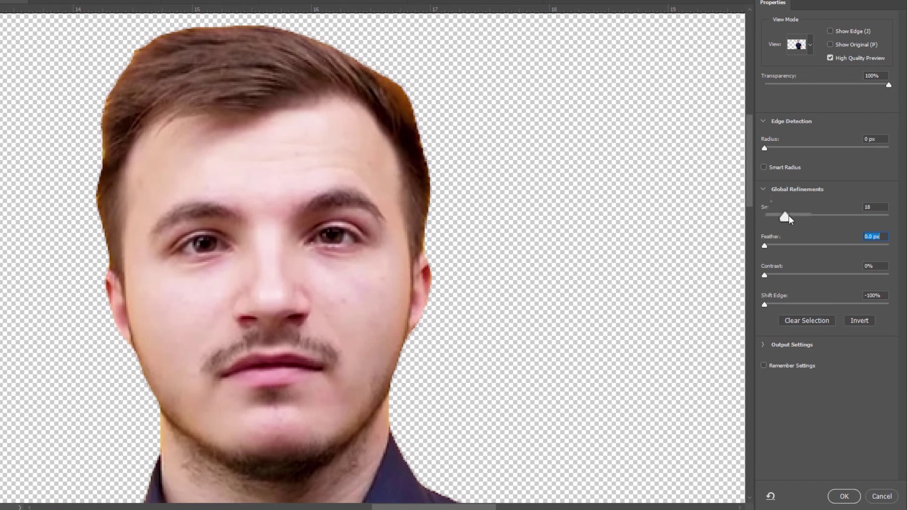
{"action": "left_click_drag", "start_coordinate": [785, 217], "coordinate": [763, 216]}
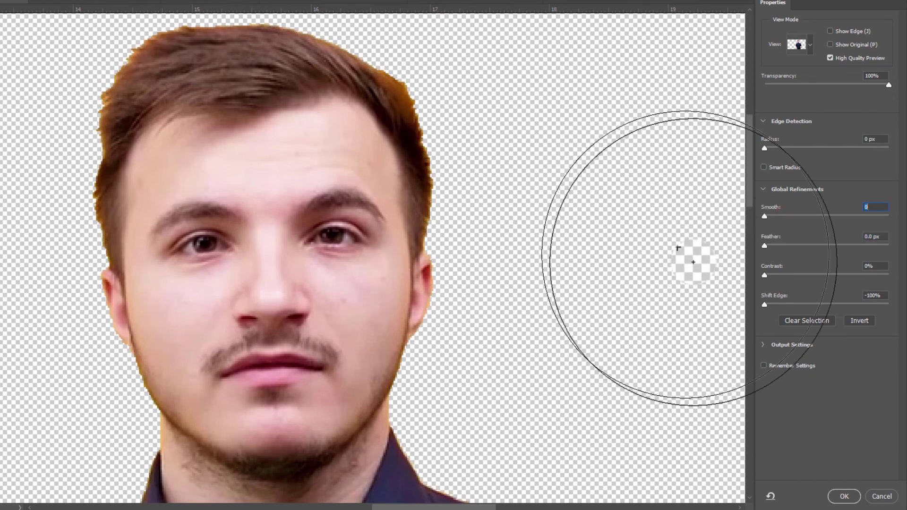
{"action": "left_click_drag", "start_coordinate": [764, 247], "coordinate": [766, 250]}
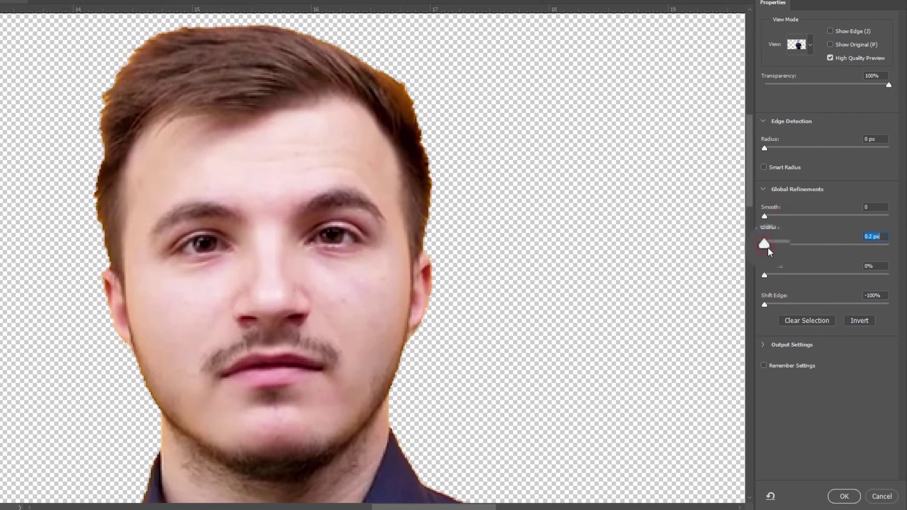
{"action": "left_click", "coordinate": [767, 219]}
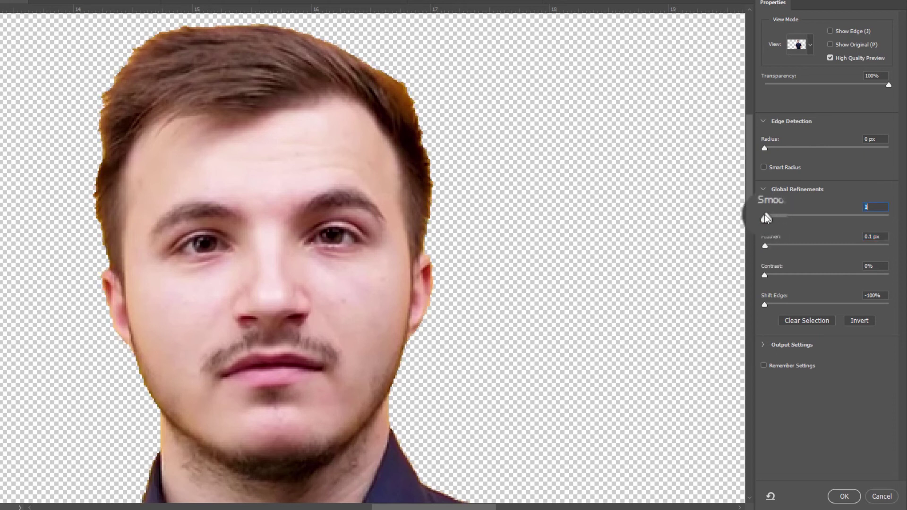
{"action": "left_click_drag", "start_coordinate": [767, 218], "coordinate": [768, 218]}
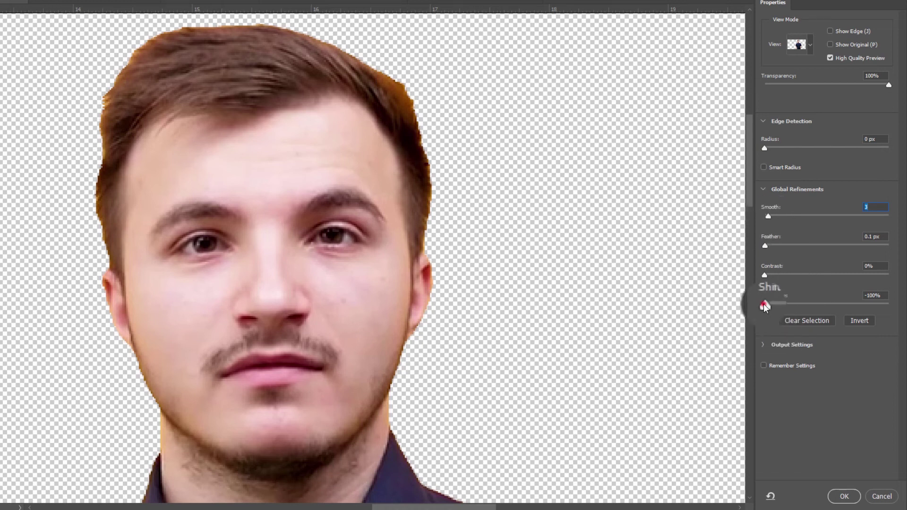
Set Shift Edge to +17% and Feather to 1.8 px.
{"action": "mouse_move", "coordinate": [803, 300]}
{"action": "left_mouse_down"}
{"action": "mouse_move", "coordinate": [854, 293]}
{"action": "mouse_move", "coordinate": [815, 297]}
{"action": "left_mouse_up"}
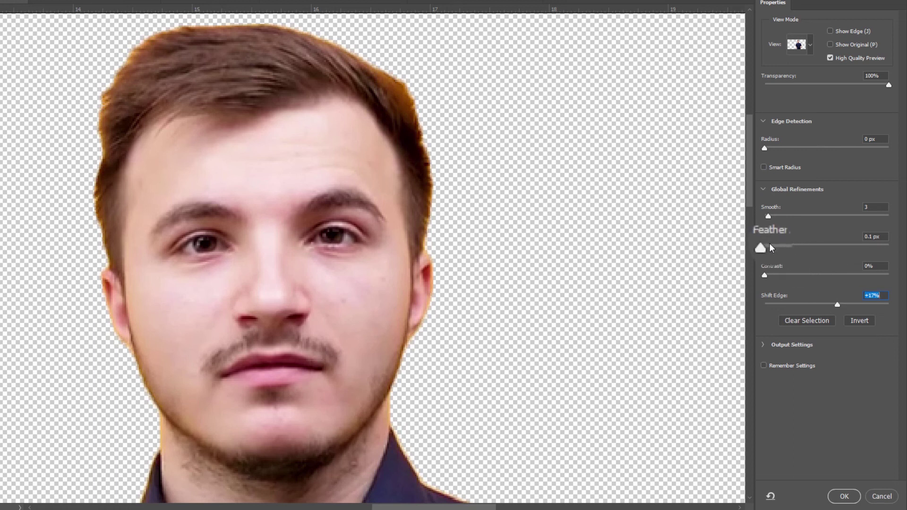
{"action": "left_click_drag", "start_coordinate": [767, 247], "coordinate": [787, 257]}
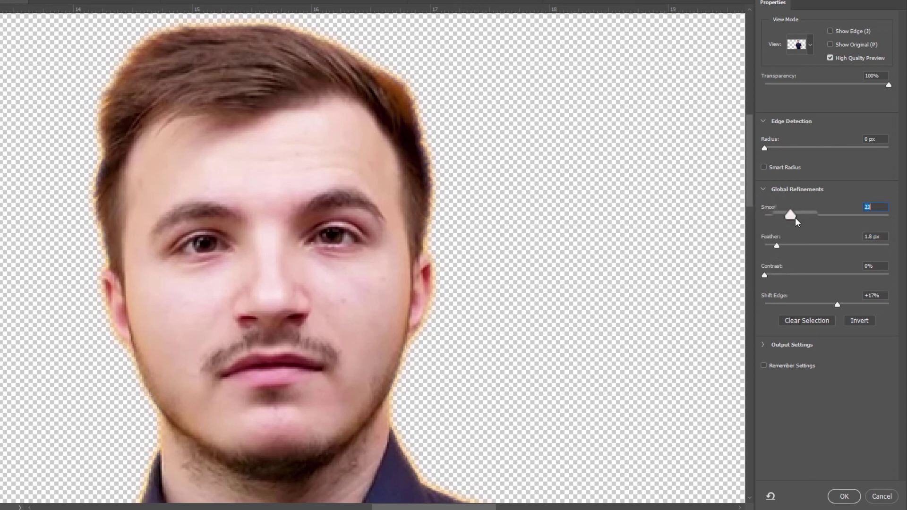
{"action": "left_click_drag", "start_coordinate": [778, 245], "coordinate": [776, 246]}
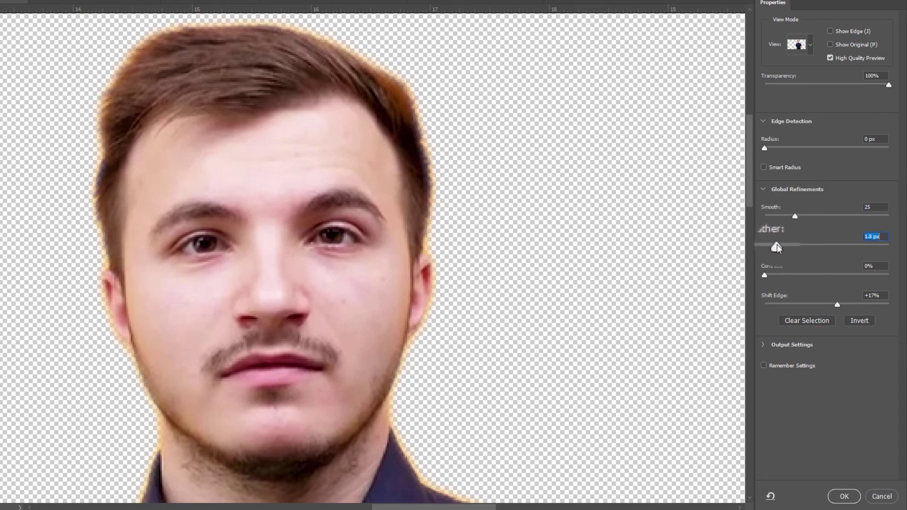
{"action": "left_click_drag", "start_coordinate": [338, 385], "coordinate": [386, 49]}
{"action": "left_click_drag", "start_coordinate": [27, 353], "coordinate": [245, 123]}
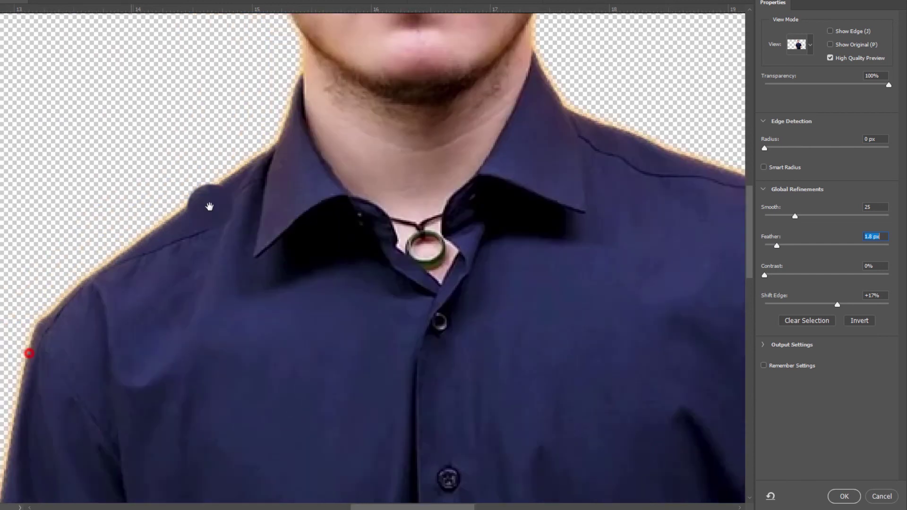
Pull Shift Edge in to -18% while inspecting arm, collar and head, then apply the refinement.
{"action": "left_click_drag", "start_coordinate": [361, 404], "coordinate": [361, 168]}
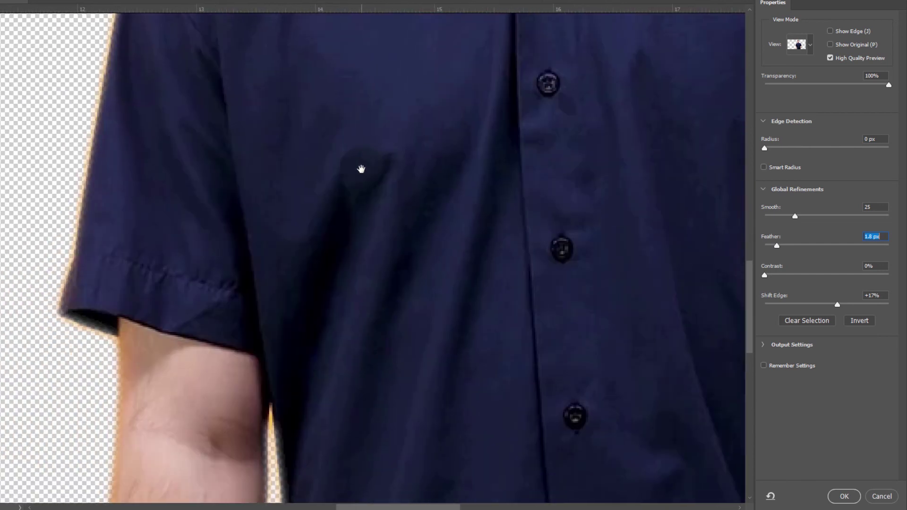
{"action": "mouse_move", "coordinate": [194, 496]}
{"action": "left_mouse_down"}
{"action": "mouse_move", "coordinate": [203, 297]}
{"action": "mouse_move", "coordinate": [190, 262]}
{"action": "left_mouse_up"}
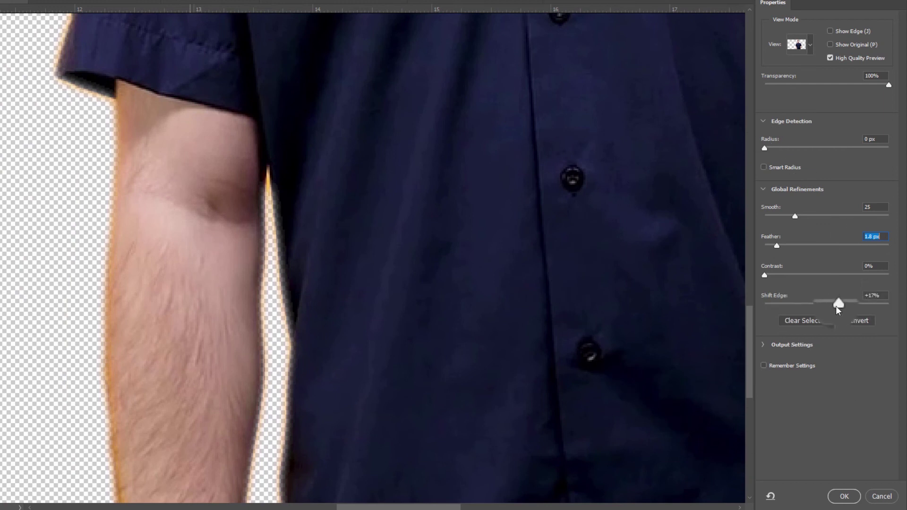
{"action": "mouse_move", "coordinate": [812, 309]}
{"action": "left_mouse_down"}
{"action": "mouse_move", "coordinate": [793, 304]}
{"action": "mouse_move", "coordinate": [875, 298]}
{"action": "mouse_move", "coordinate": [802, 298]}
{"action": "mouse_move", "coordinate": [800, 310]}
{"action": "mouse_move", "coordinate": [818, 299]}
{"action": "left_mouse_up"}
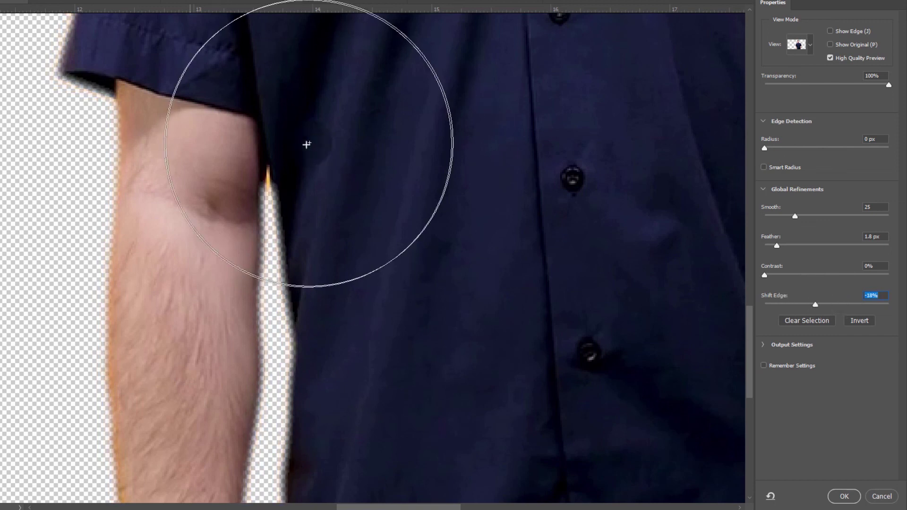
{"action": "left_click_drag", "start_coordinate": [333, 102], "coordinate": [295, 182]}
{"action": "left_click_drag", "start_coordinate": [257, 111], "coordinate": [216, 325]}
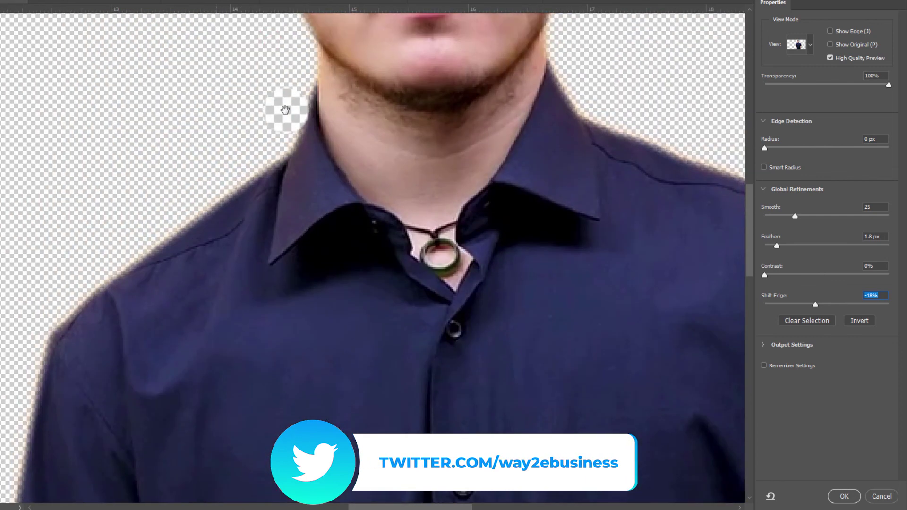
{"action": "left_click_drag", "start_coordinate": [285, 112], "coordinate": [273, 364]}
{"action": "mouse_move", "coordinate": [418, 176]}
{"action": "left_mouse_down"}
{"action": "mouse_move", "coordinate": [348, 141]}
{"action": "mouse_move", "coordinate": [374, 269]}
{"action": "left_mouse_up"}
{"action": "mouse_move", "coordinate": [354, 142]}
{"action": "left_mouse_down"}
{"action": "mouse_move", "coordinate": [348, 176]}
{"action": "mouse_move", "coordinate": [318, 128]}
{"action": "left_mouse_up"}
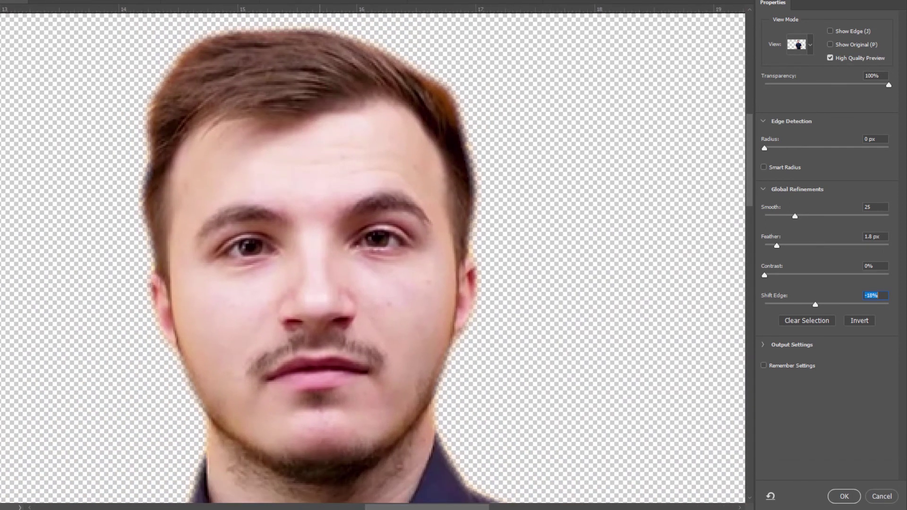
{"action": "key", "text": "ctrl+0"}
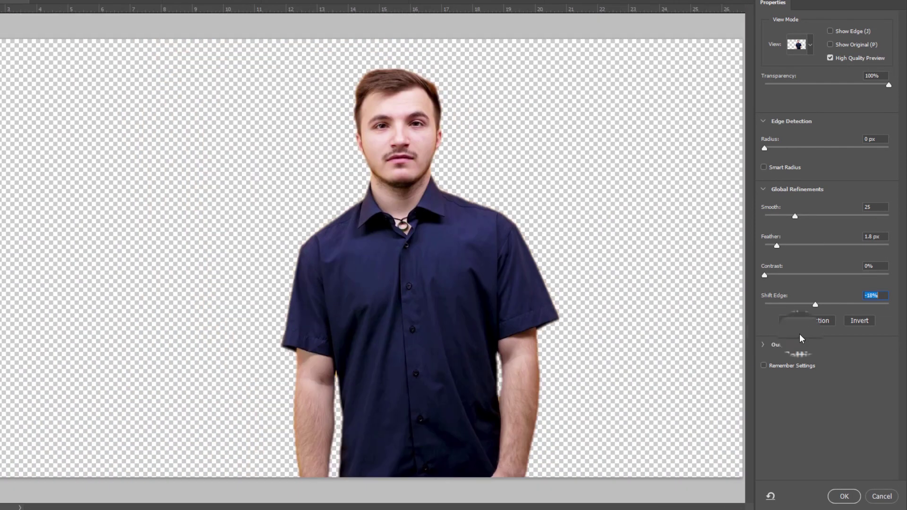
{"action": "left_click", "coordinate": [843, 497]}
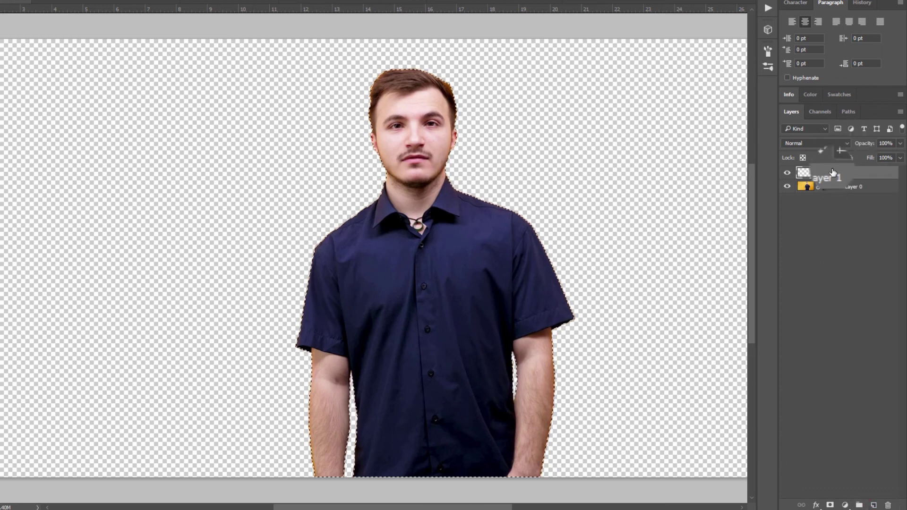
Move Layer 1 below Layer 0 and bring up the Fill options with Shift+F5.
{"action": "left_click_drag", "start_coordinate": [843, 173], "coordinate": [841, 208]}
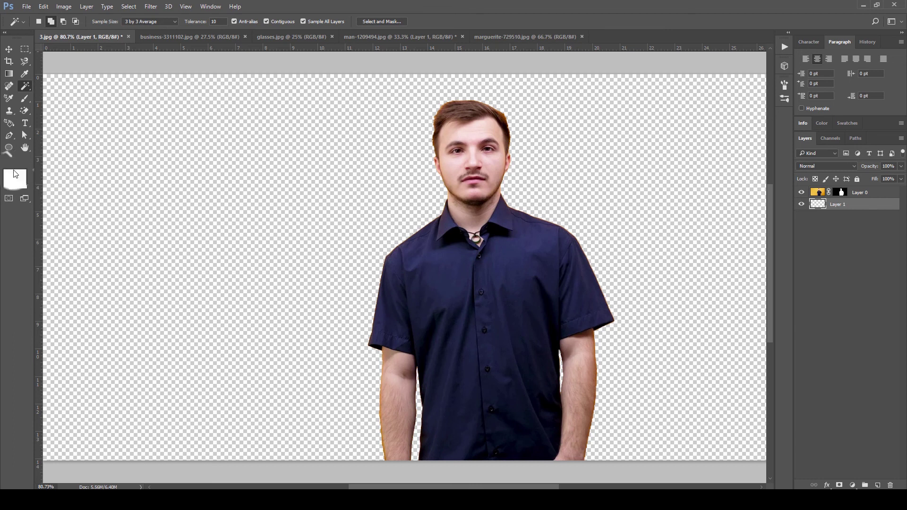
{"action": "key", "text": "i"}
{"action": "key", "text": "shift+F5"}
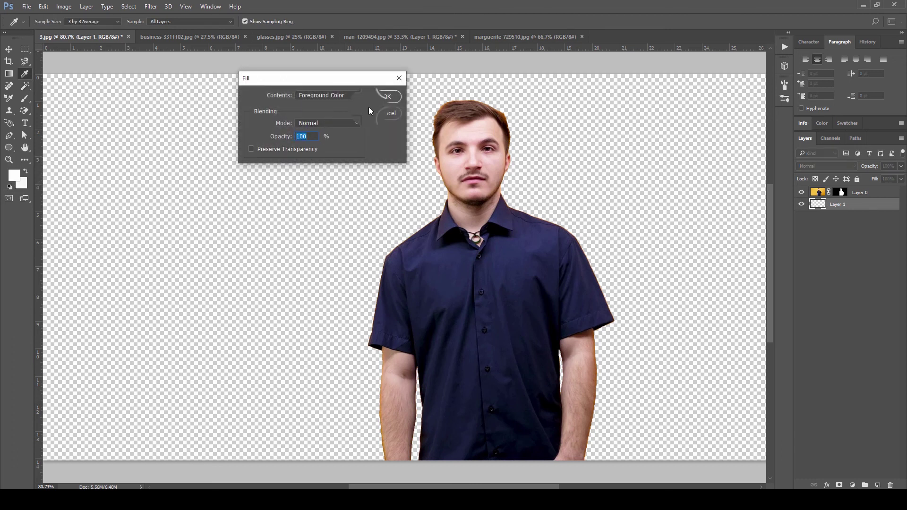
Fill Layer 1 with the white foreground colour and view the white-backed composite.
{"action": "left_click", "coordinate": [386, 96]}
{"action": "key", "text": "w"}
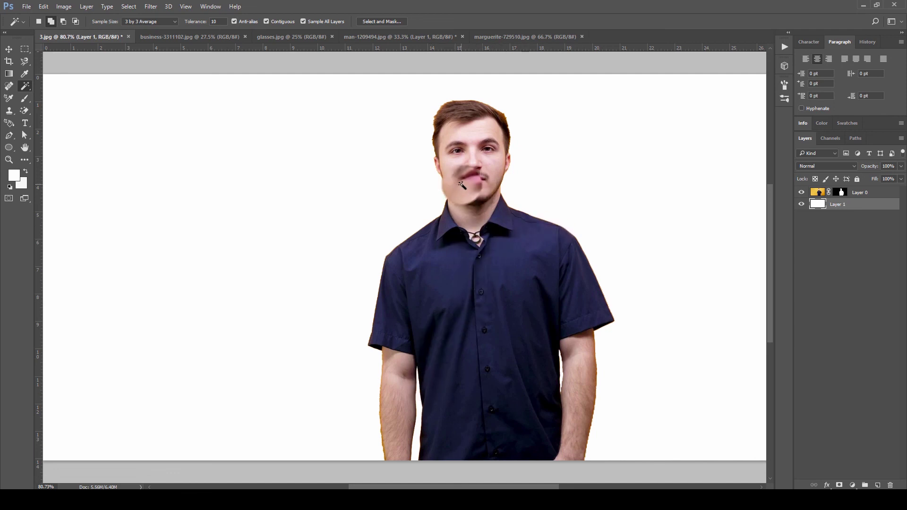
{"action": "key", "text": "z"}
{"action": "scroll", "coordinate": [462, 209], "scroll_direction": "down", "scroll_amount": 1}
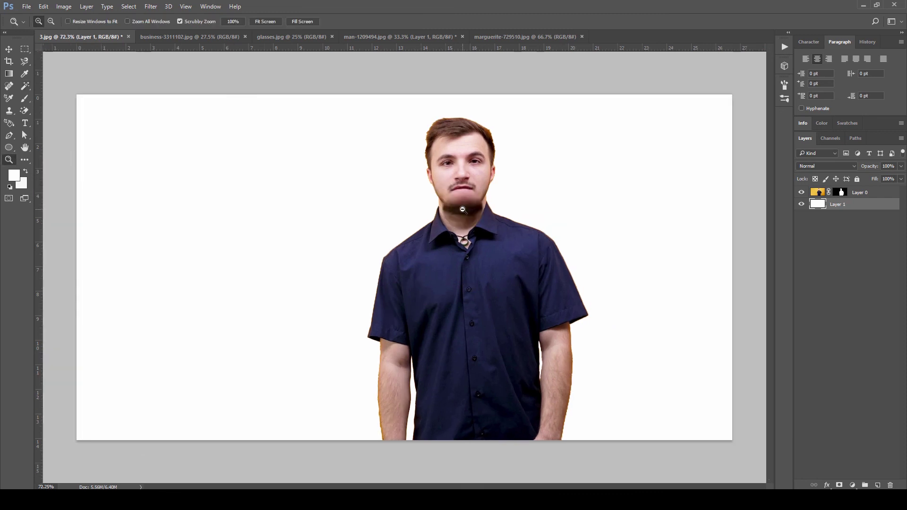